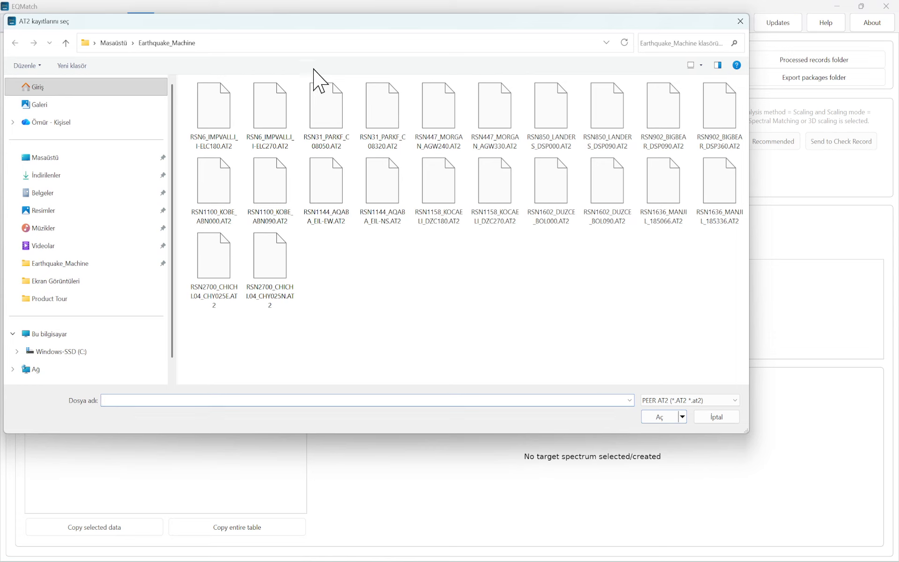
# Load the three AT2 records RSN6_IMPVALL.I_I-ELC180, RSN31_PARKF_C08050 and RSN447_MORGAN_AGW240 from the Earthquake_Machine folder
pyautogui.click(220, 132)
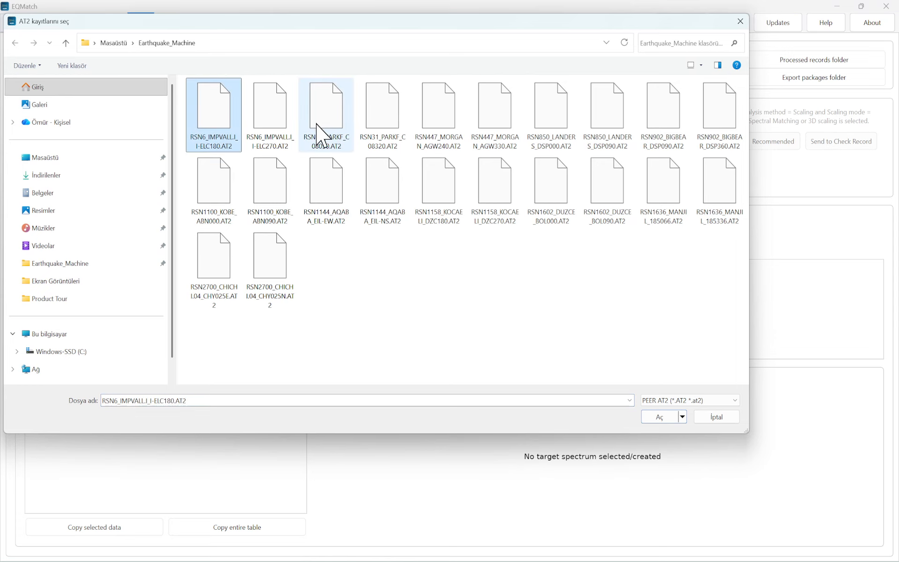
pyautogui.keyDown('ctrl'); pyautogui.click(321, 136); pyautogui.keyUp('ctrl')
pyautogui.keyDown('ctrl'); pyautogui.click(450, 142); pyautogui.keyUp('ctrl')
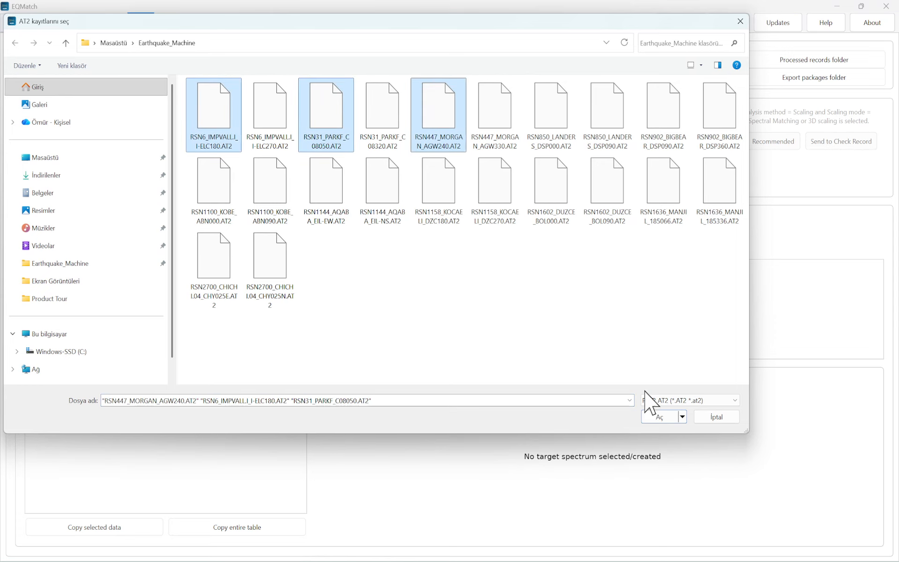
pyautogui.click(664, 419)
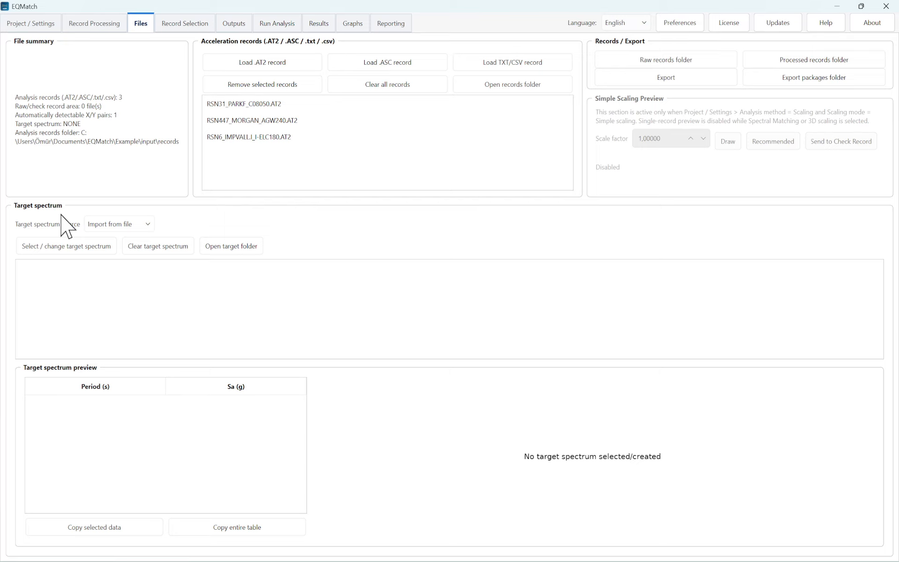
# Generate a code-based target spectrum using Eurocode 8 (EN Recommended) with soil category D
pyautogui.click(147, 225)
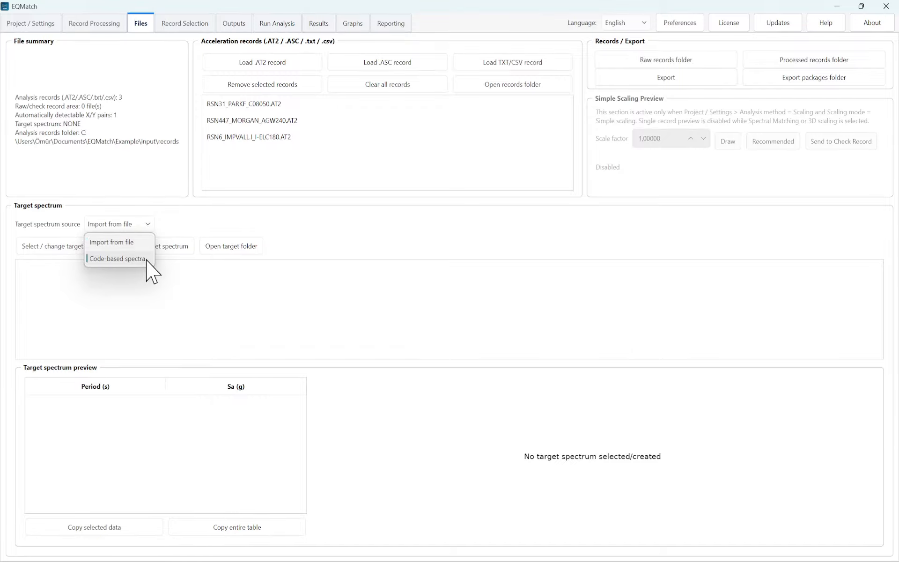
pyautogui.click(146, 261)
pyautogui.click(161, 250)
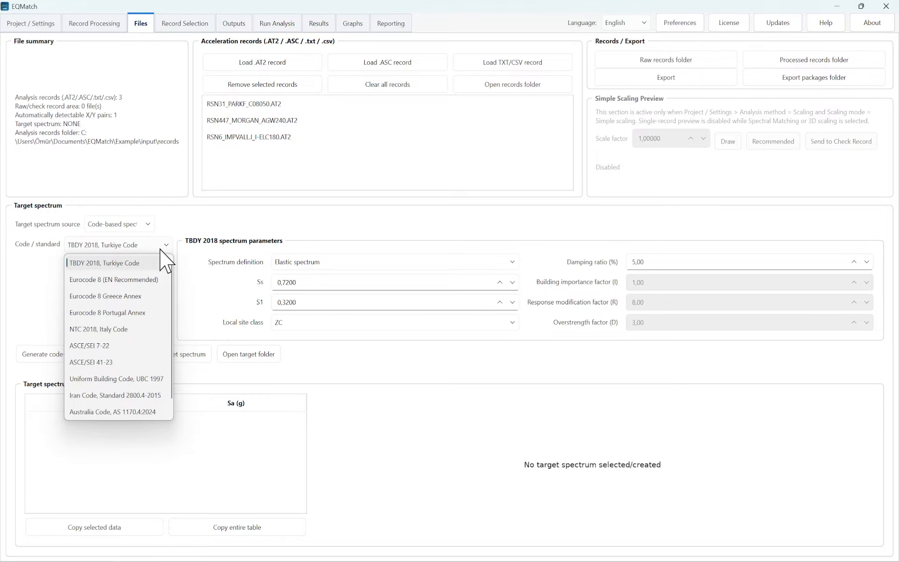
pyautogui.click(152, 280)
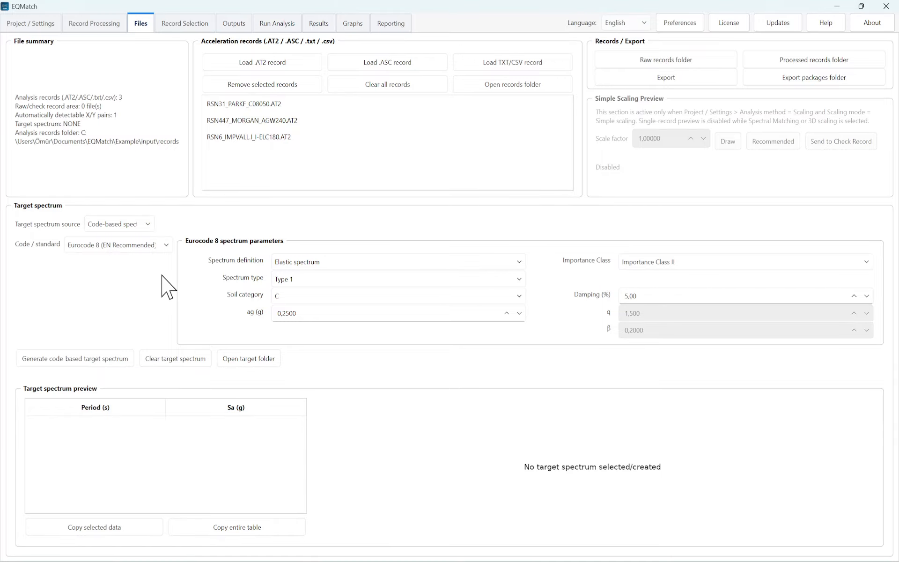
pyautogui.click(317, 299)
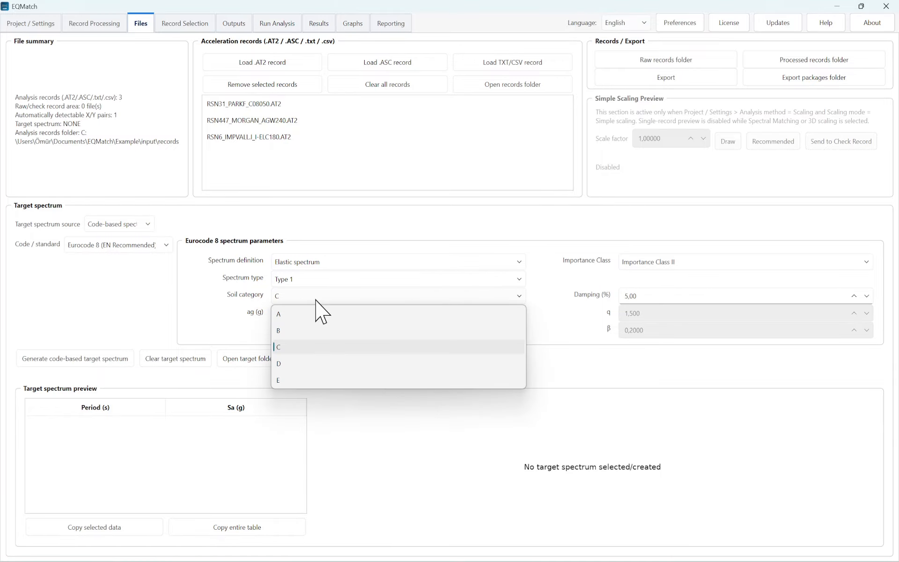
pyautogui.click(293, 366)
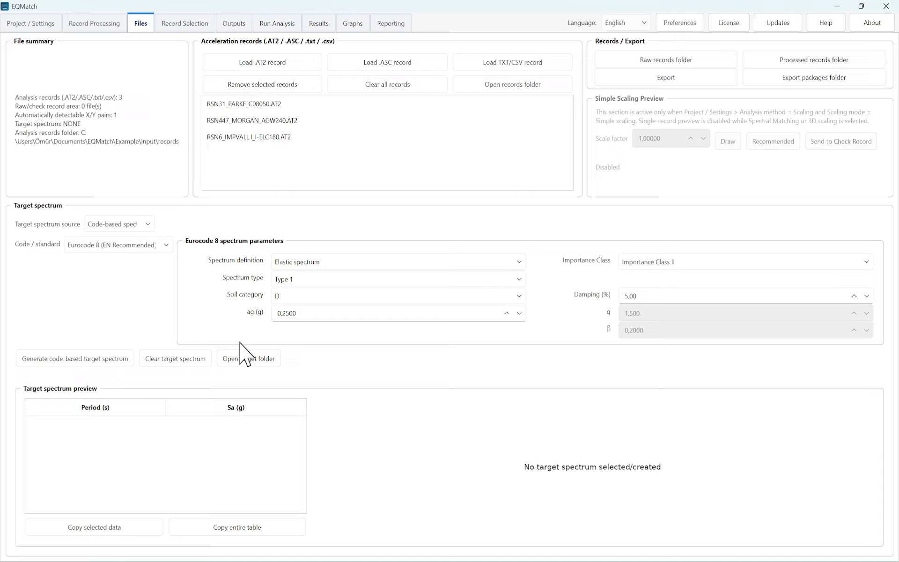
pyautogui.click(84, 359)
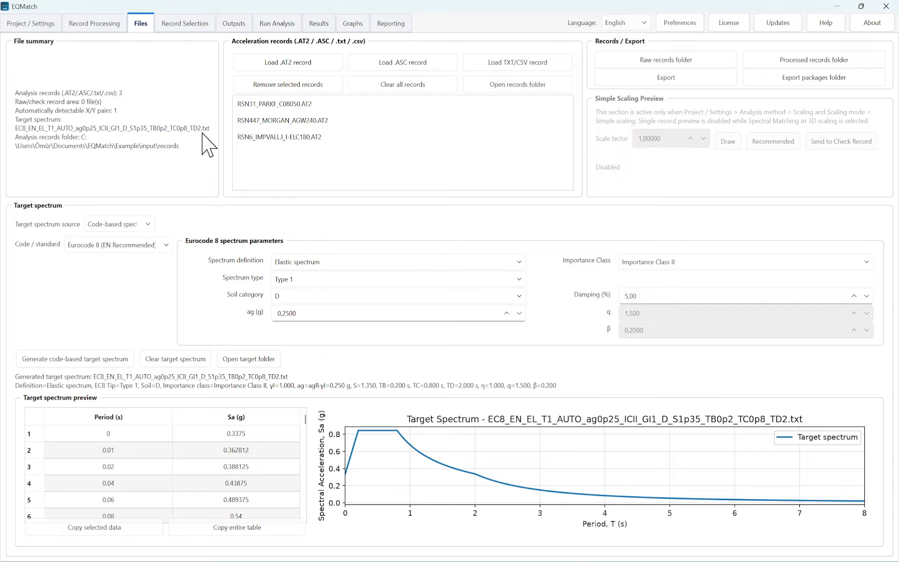
# Mark all three loaded horizontal component records as selected for spectral matching
pyautogui.click(193, 33)
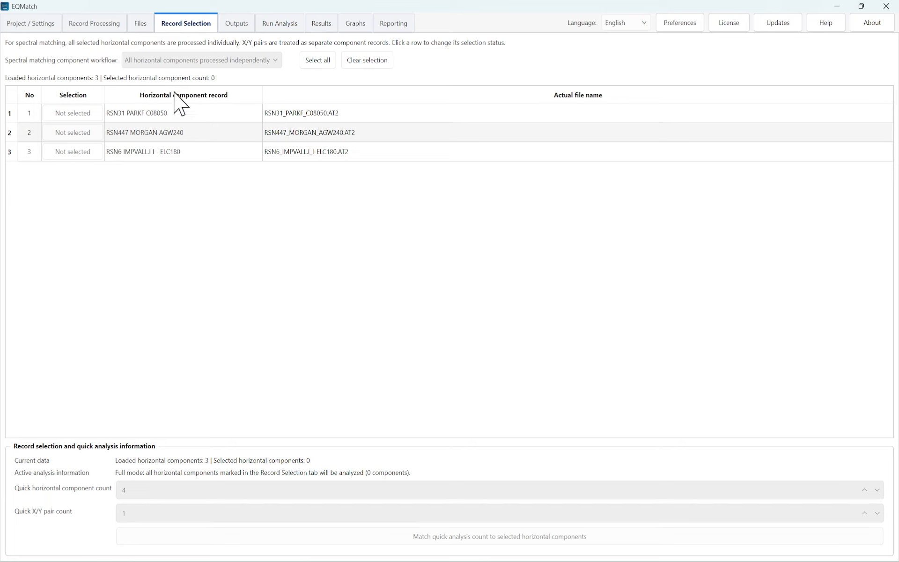
pyautogui.click(95, 115)
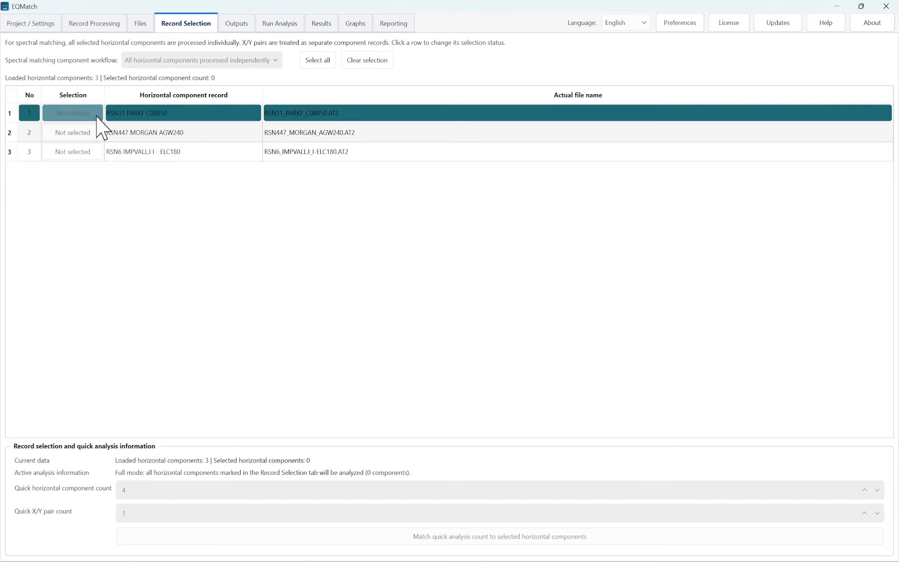
pyautogui.click(96, 134)
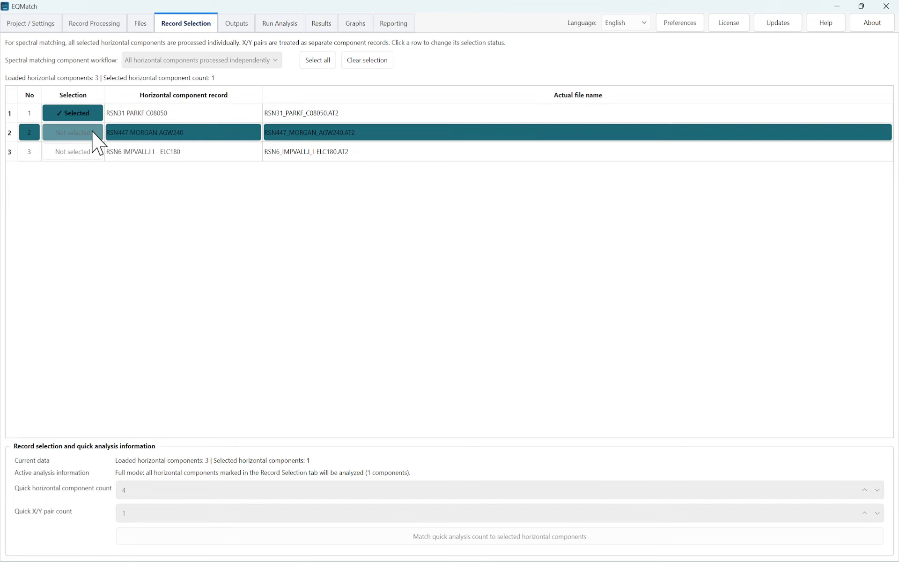
pyautogui.click(322, 60)
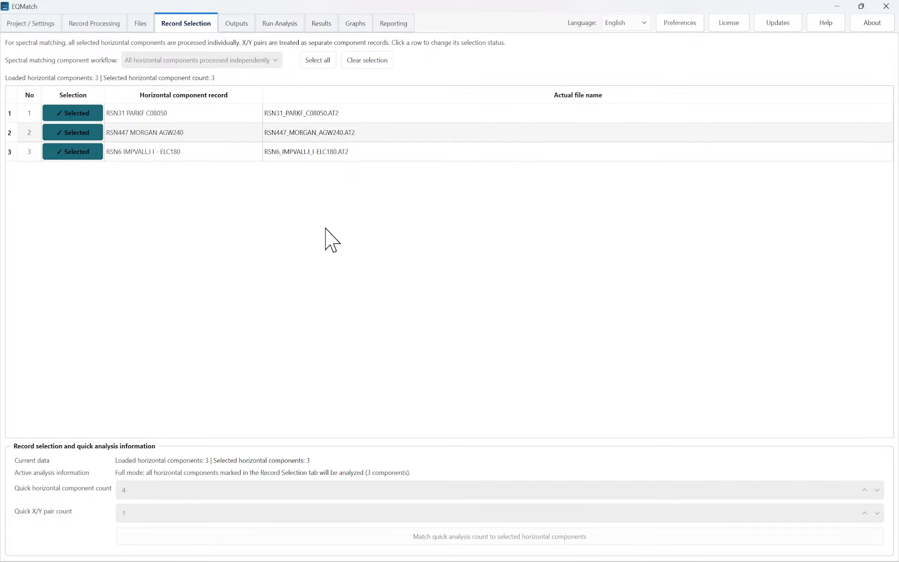
# Review the method, component count and target spectrum in the pre-analysis summary, run the analysis and close the output folder window
pyautogui.click(290, 25)
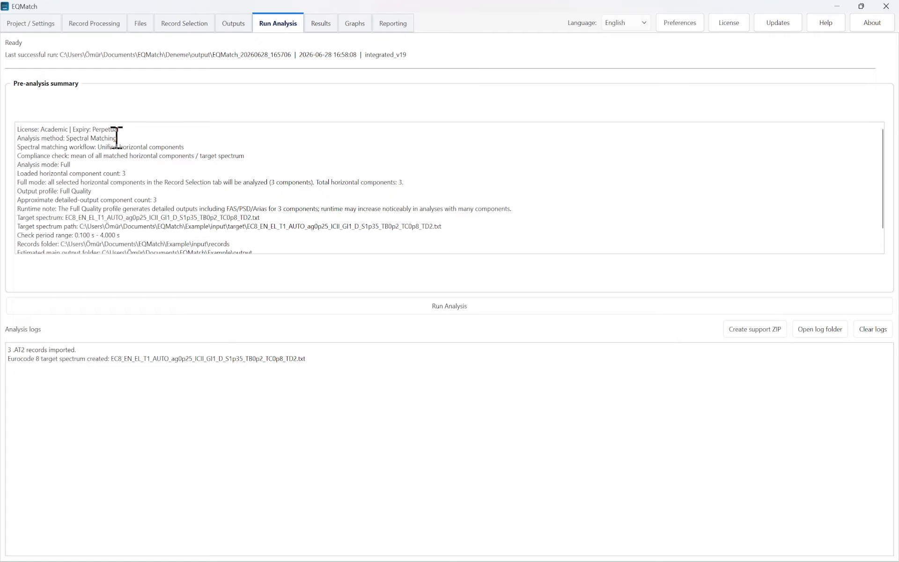
pyautogui.moveTo(114, 139); pyautogui.dragTo(62, 139)
pyautogui.moveTo(300, 227); pyautogui.dragTo(66, 218)
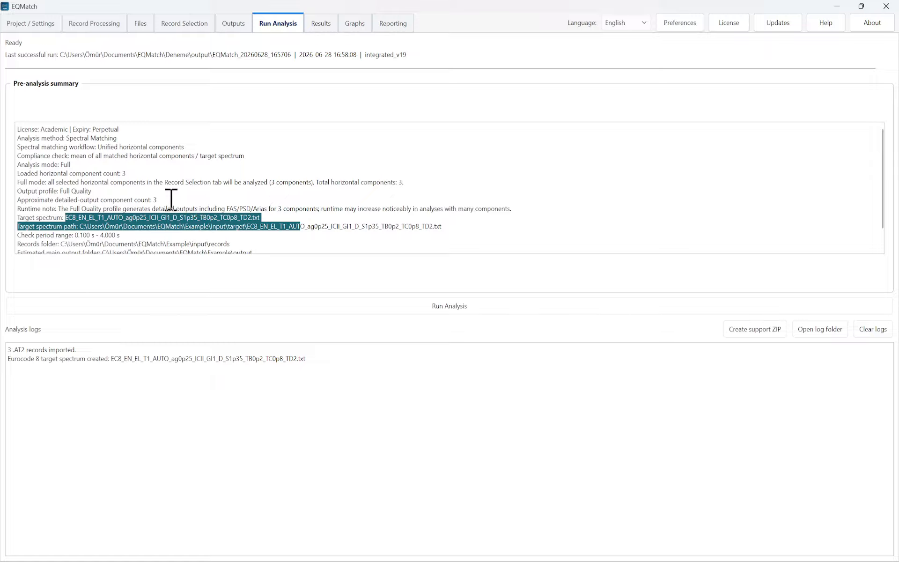
pyautogui.moveTo(161, 193); pyautogui.dragTo(99, 173)
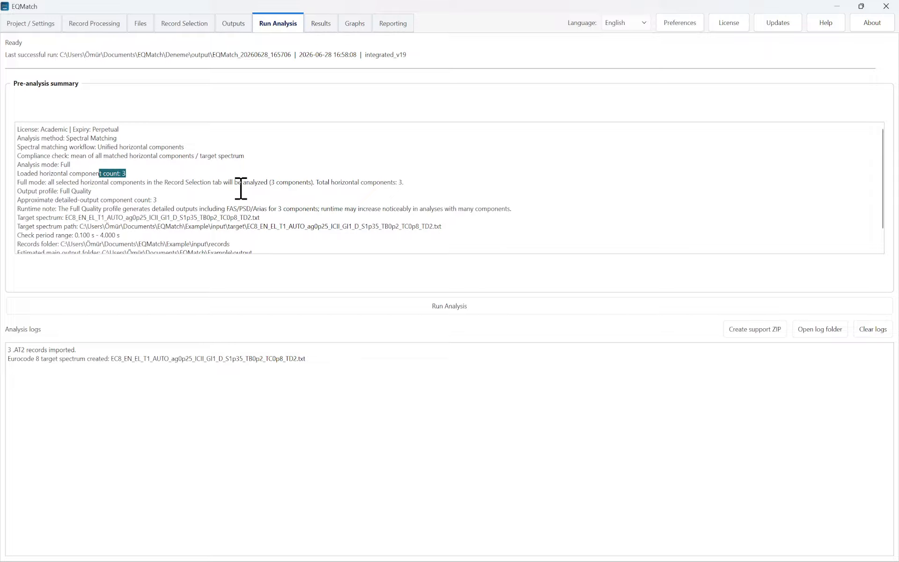
pyautogui.scroll(-1, 291, 210)
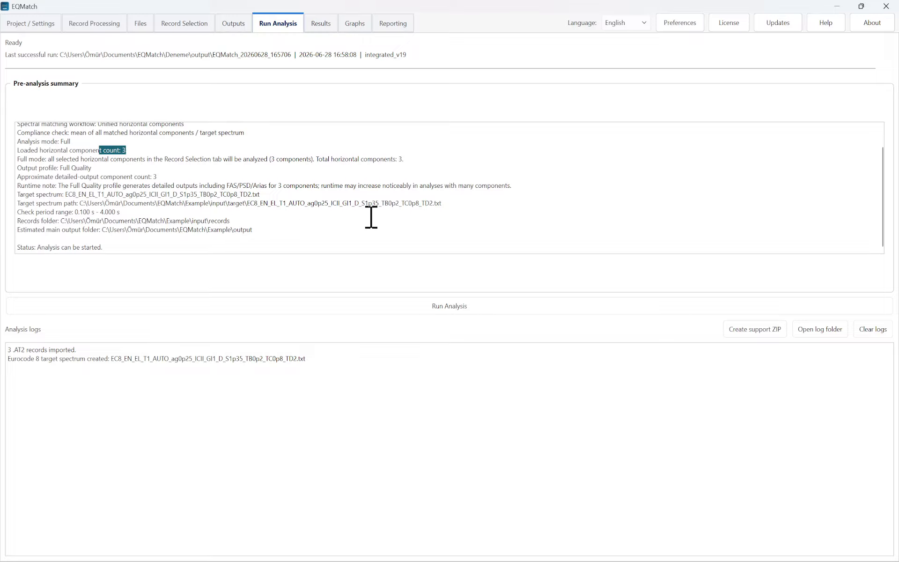
pyautogui.click(466, 304)
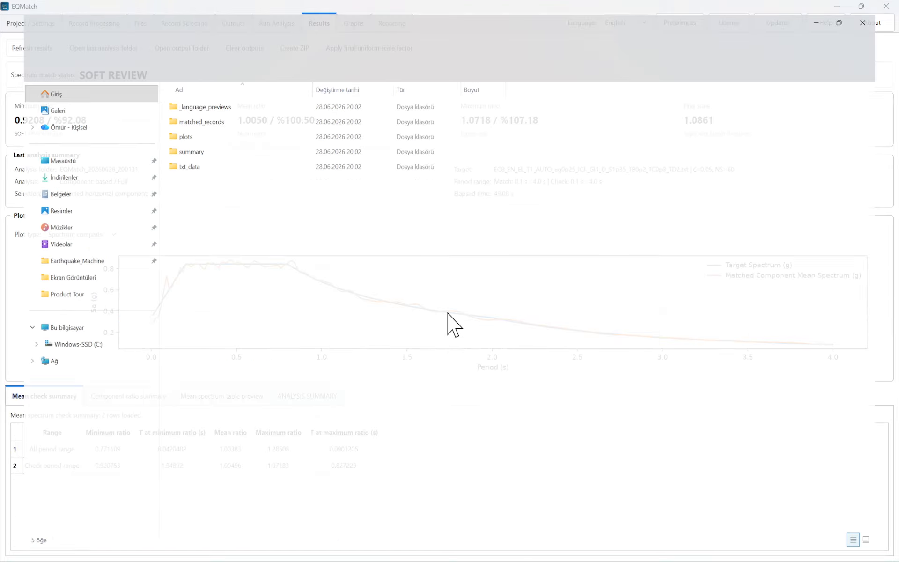
pyautogui.click(886, 8)
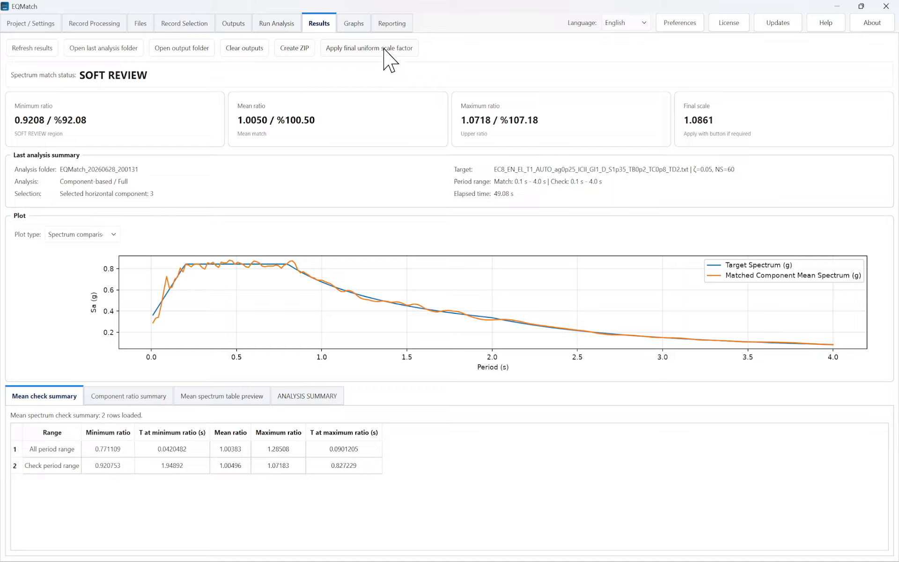
# Apply the final uniform scale factor of 1.0861 to the matched records and result tables
pyautogui.click(386, 53)
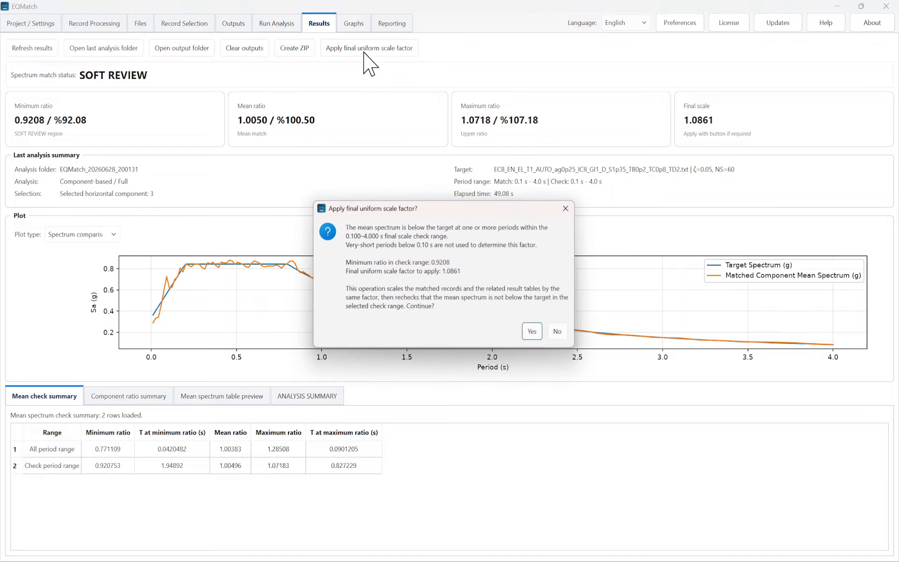
pyautogui.click(532, 333)
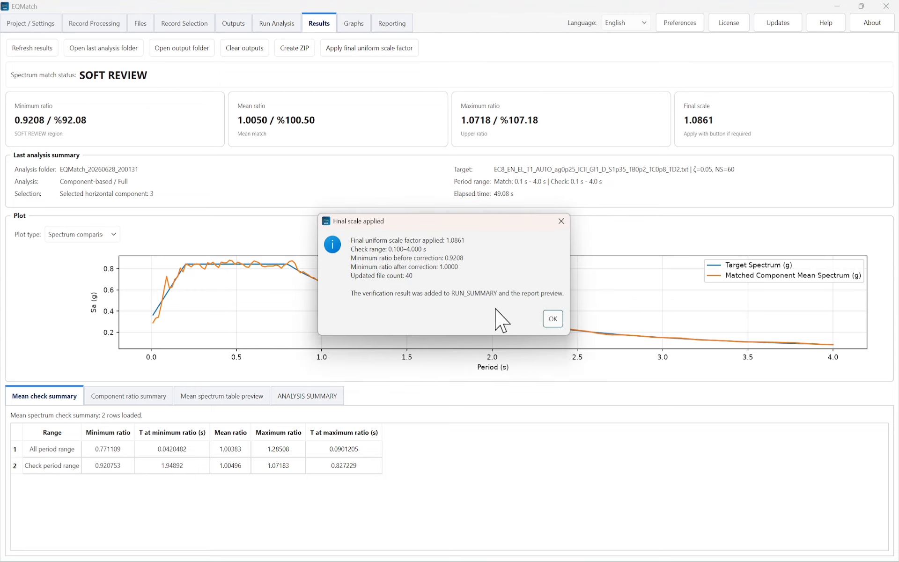
pyautogui.click(559, 323)
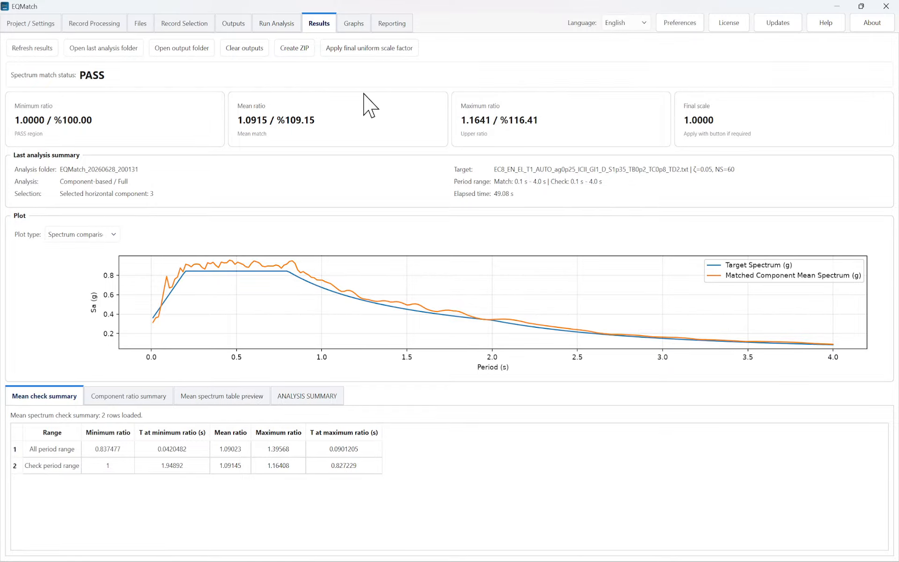
# Preview the response spectrum graph of all horizontal components and show the copy options for rows 6 to 13 of its target and mean data
pyautogui.click(361, 26)
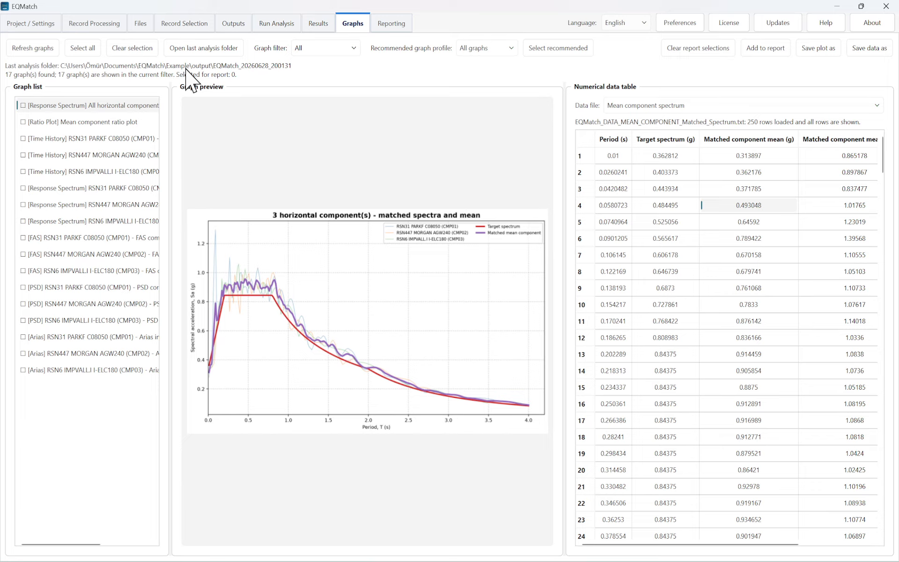
pyautogui.click(113, 109)
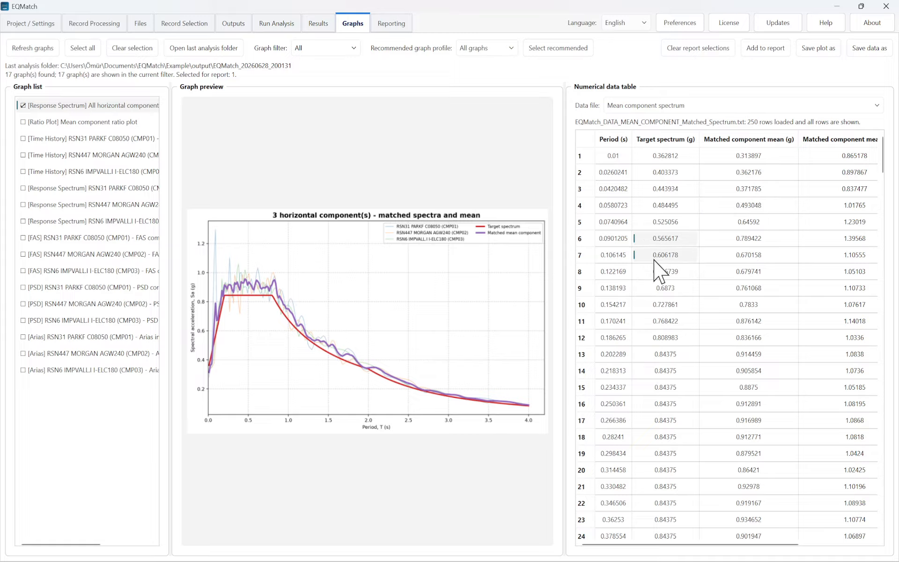
pyautogui.moveTo(654, 261); pyautogui.dragTo(758, 356)
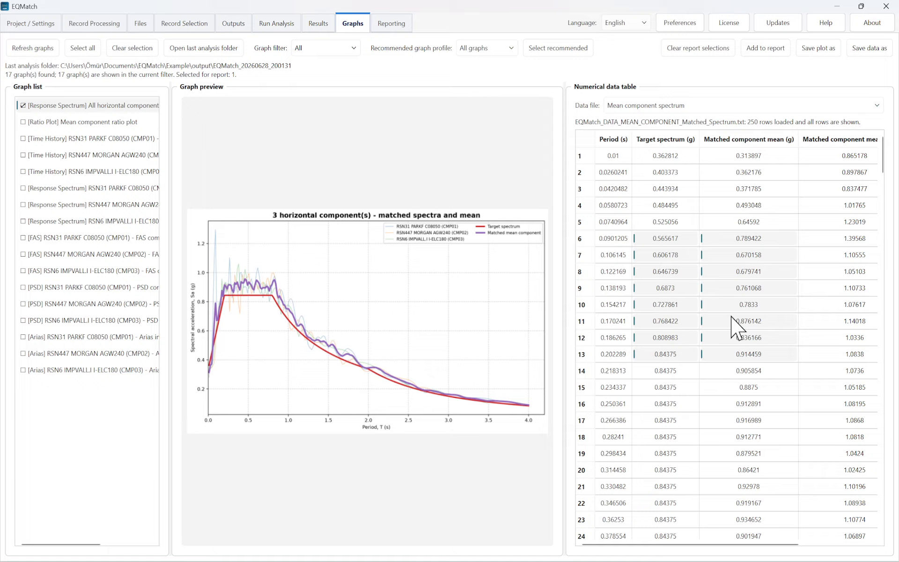
pyautogui.rightClick(722, 297)
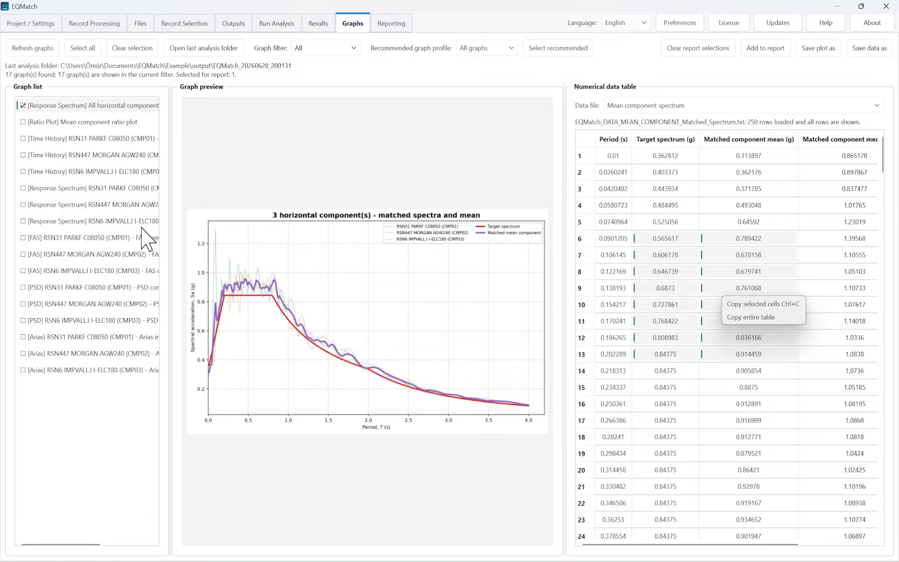
# Preview the time-history graphs of all three records and the FAS, PSD and Arias graphs of RSN31 PARKF C08050
pyautogui.click(100, 140)
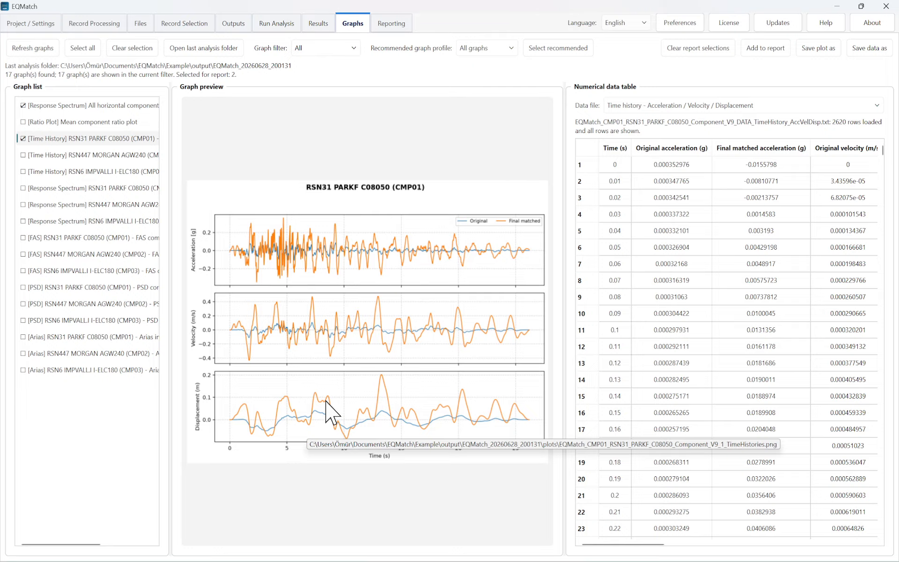
pyautogui.click(136, 156)
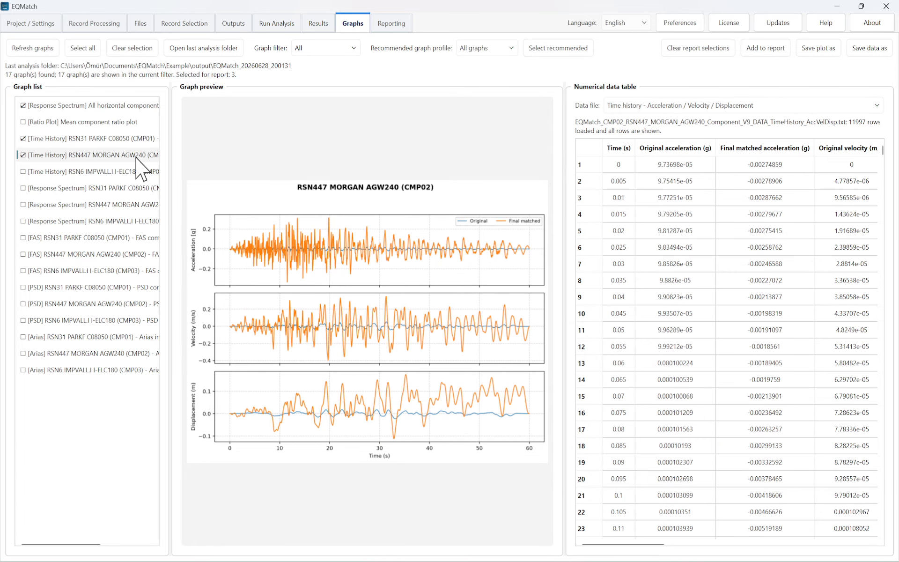
pyautogui.click(131, 173)
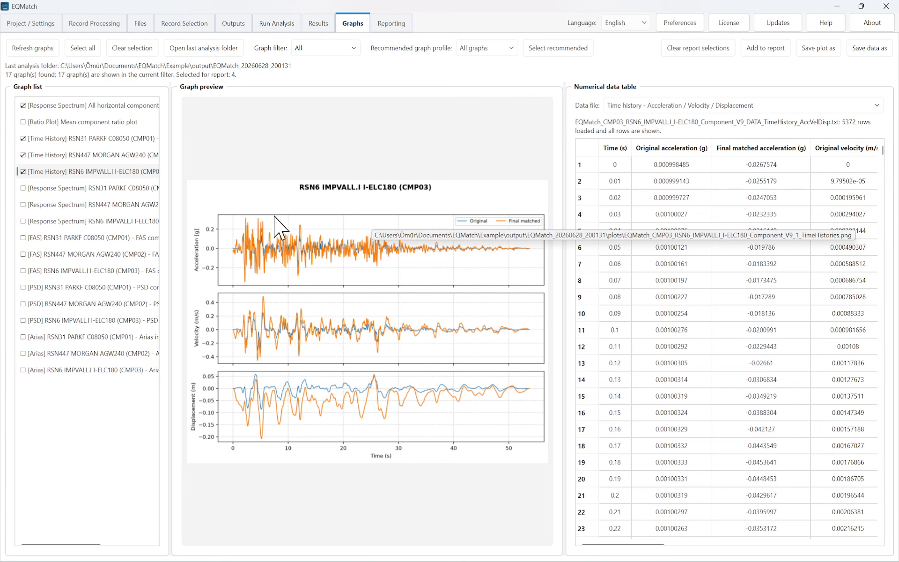
pyautogui.click(107, 241)
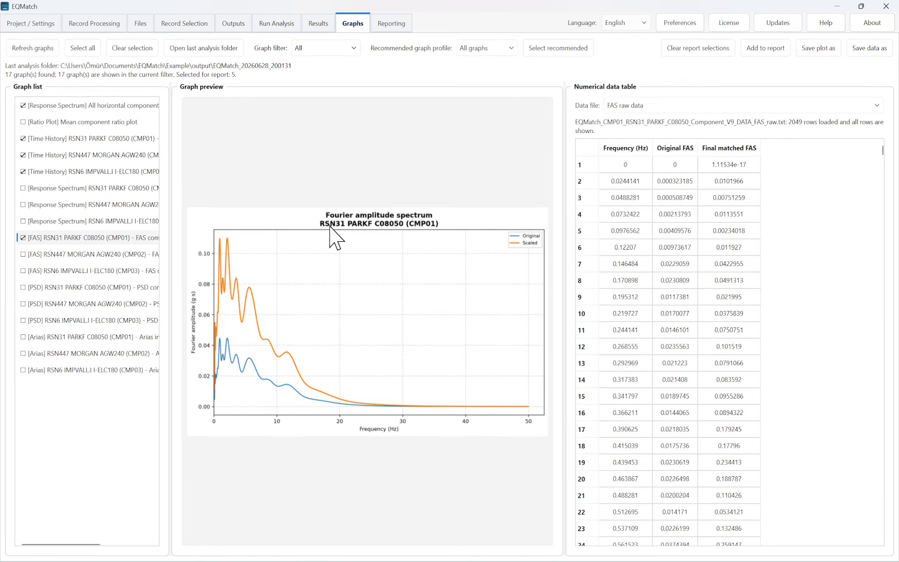
pyautogui.click(87, 287)
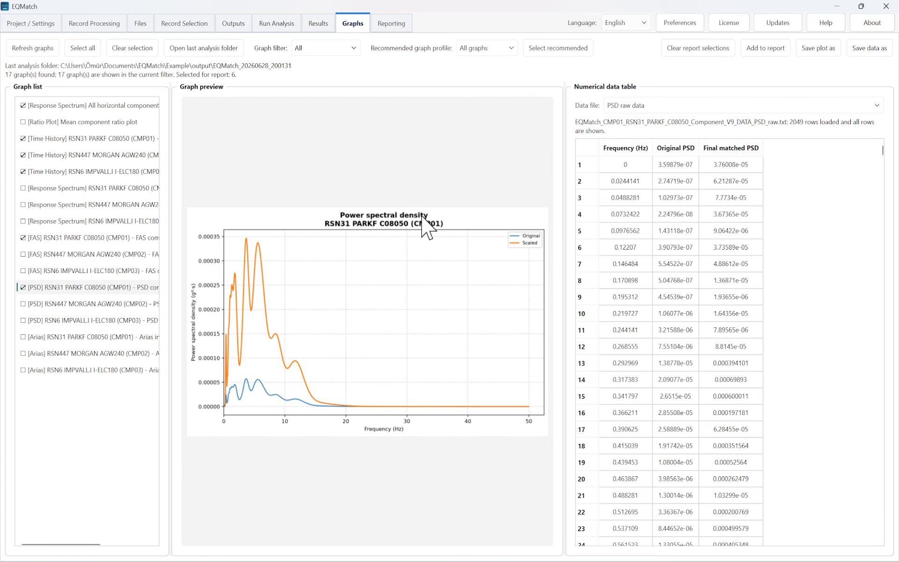
pyautogui.click(87, 338)
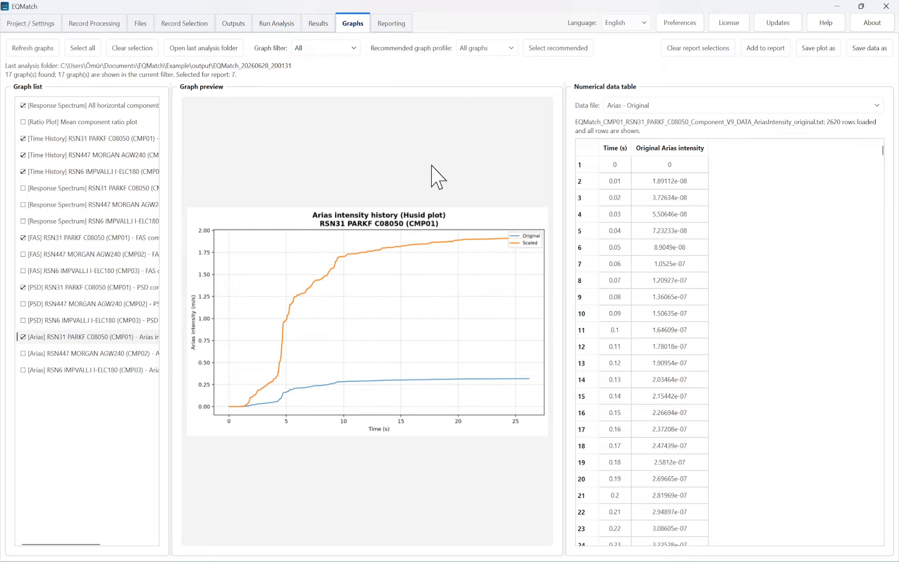
# Mark all graphs in the list for the report and open the matched_records folder of the last analysis
pyautogui.click(84, 51)
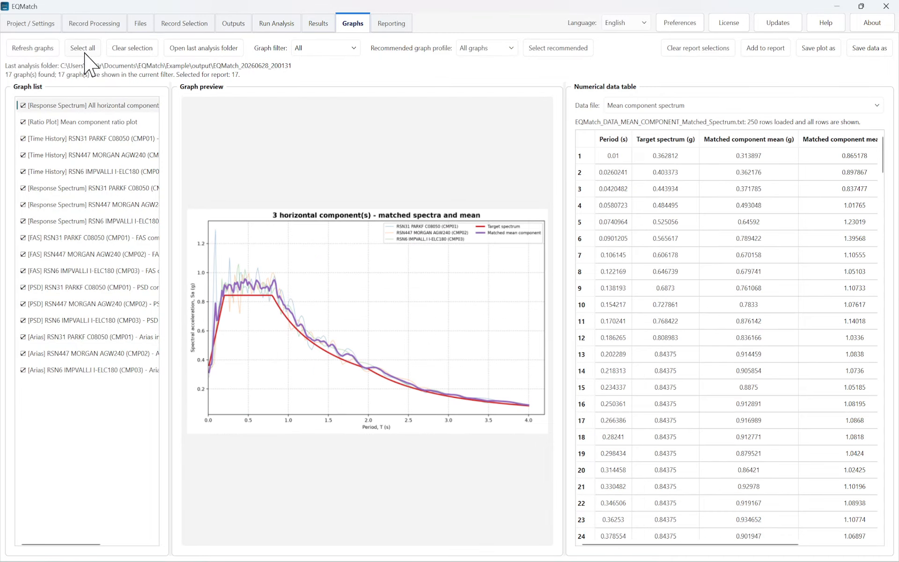
pyautogui.click(207, 53)
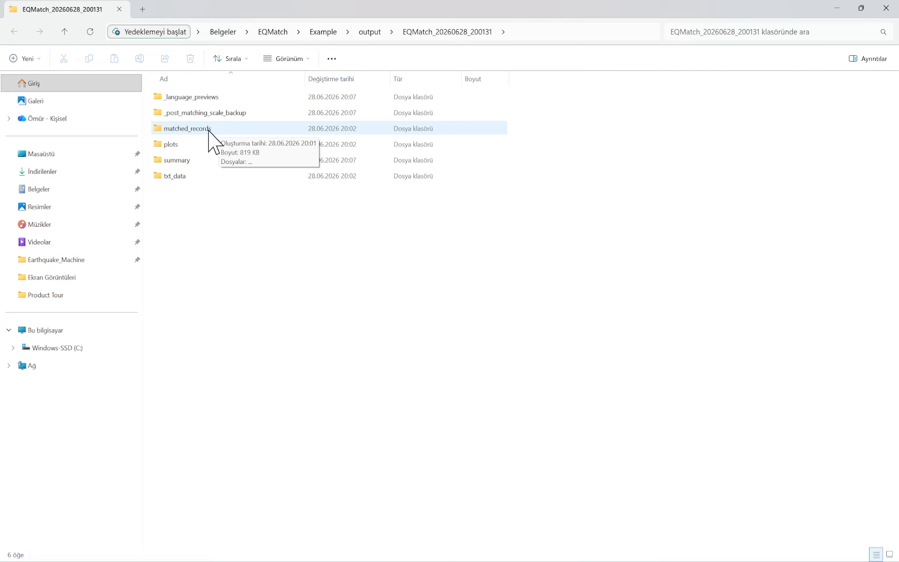
pyautogui.click(209, 131)
pyautogui.doubleClick(208, 130)
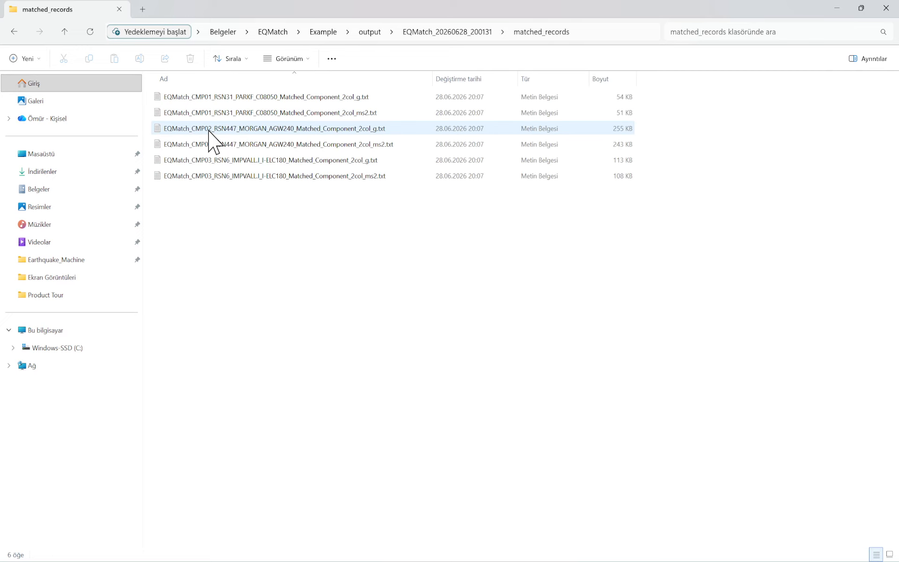
# View the m/s² and g text files of the matched CMP01 RSN31 PARKF C08050 record, highlighting their acceleration column headers, and close both files
pyautogui.click(373, 116)
pyautogui.doubleClick(372, 117)
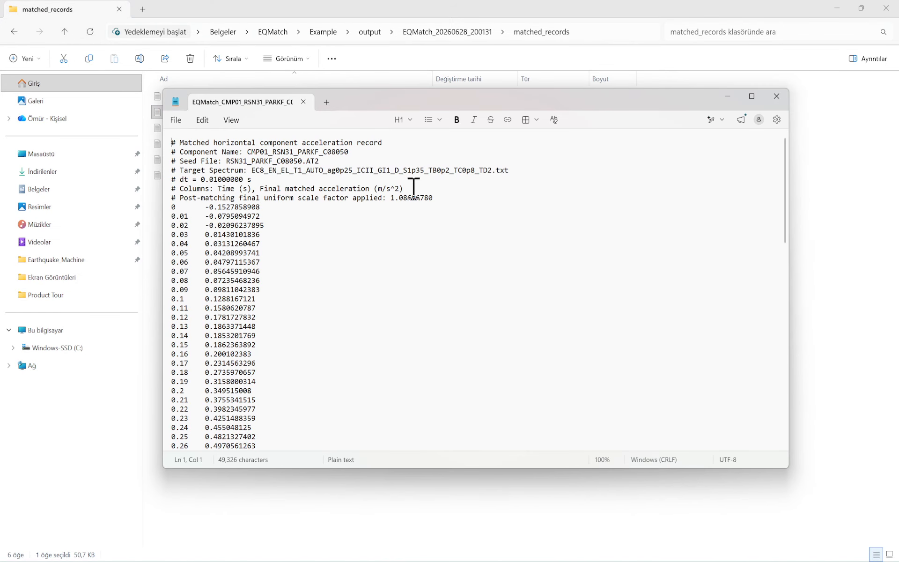
pyautogui.moveTo(414, 189); pyautogui.dragTo(260, 188)
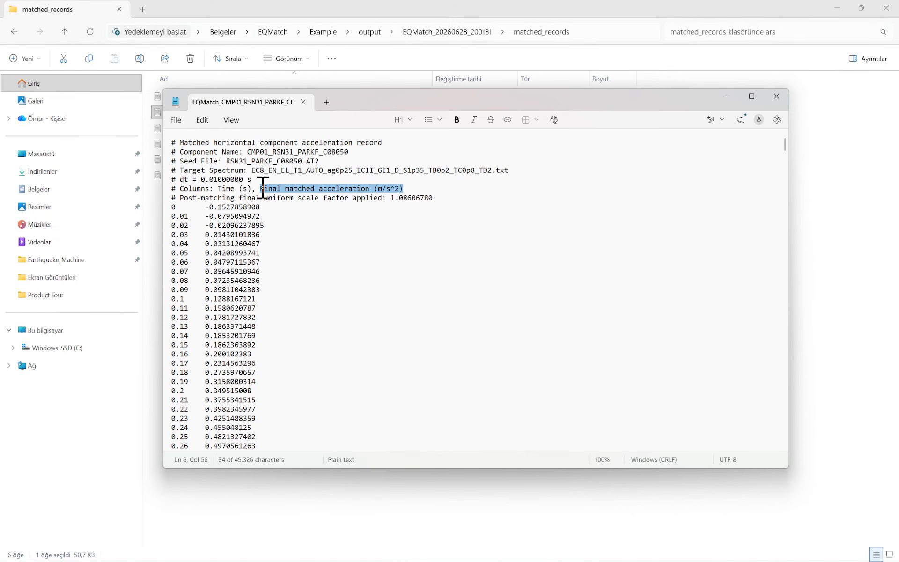
pyautogui.moveTo(469, 100); pyautogui.dragTo(457, 179)
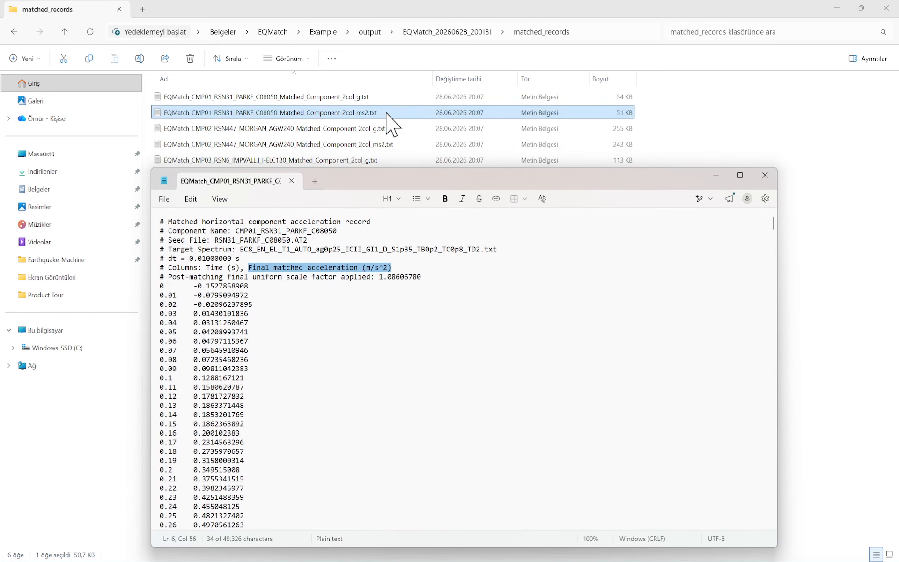
pyautogui.doubleClick(369, 98)
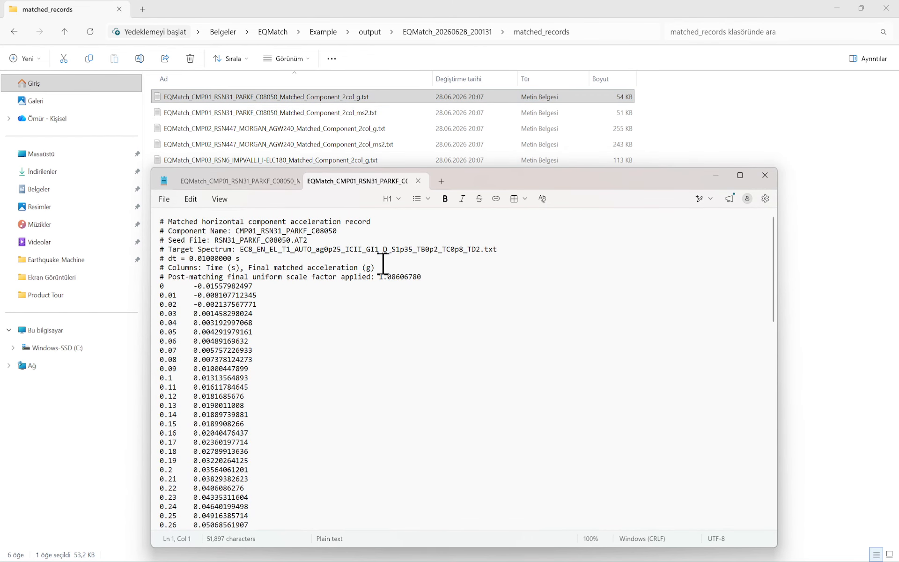
pyautogui.moveTo(375, 268); pyautogui.dragTo(160, 267)
pyautogui.click(418, 180)
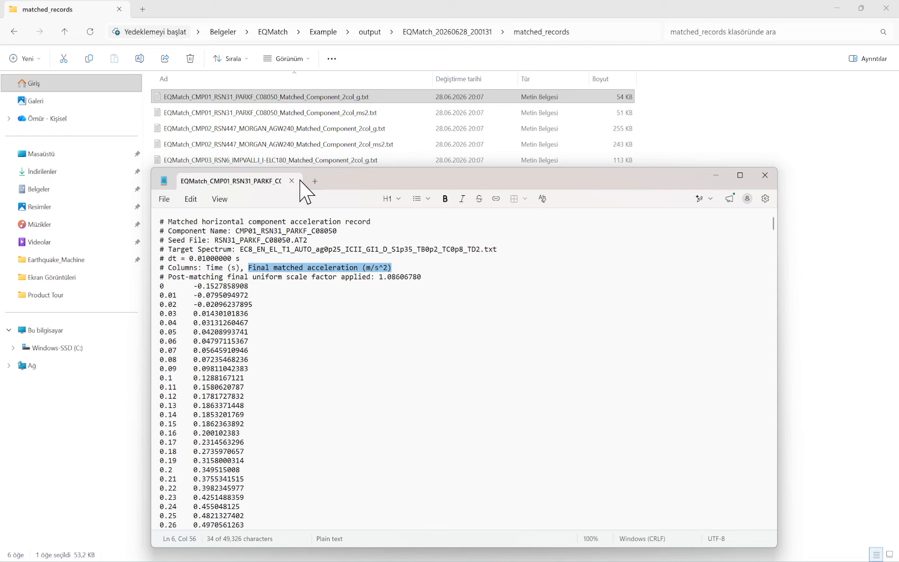
pyautogui.click(301, 181)
# View the saved images in the plots folder from the all-component matched spectra through the RSN447 MORGAN AGW240 time histories, and return to EQMatch
pyautogui.click(459, 32)
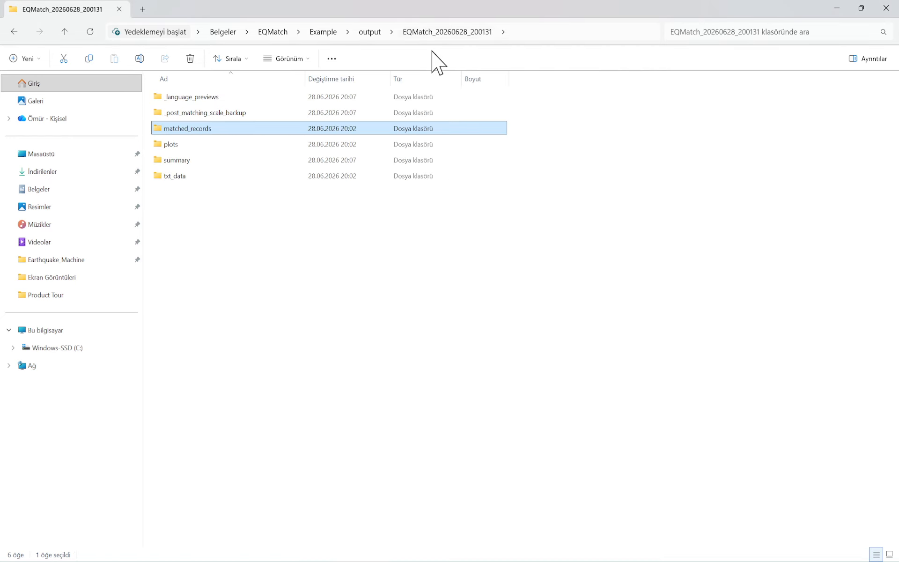
pyautogui.doubleClick(199, 145)
pyautogui.doubleClick(182, 143)
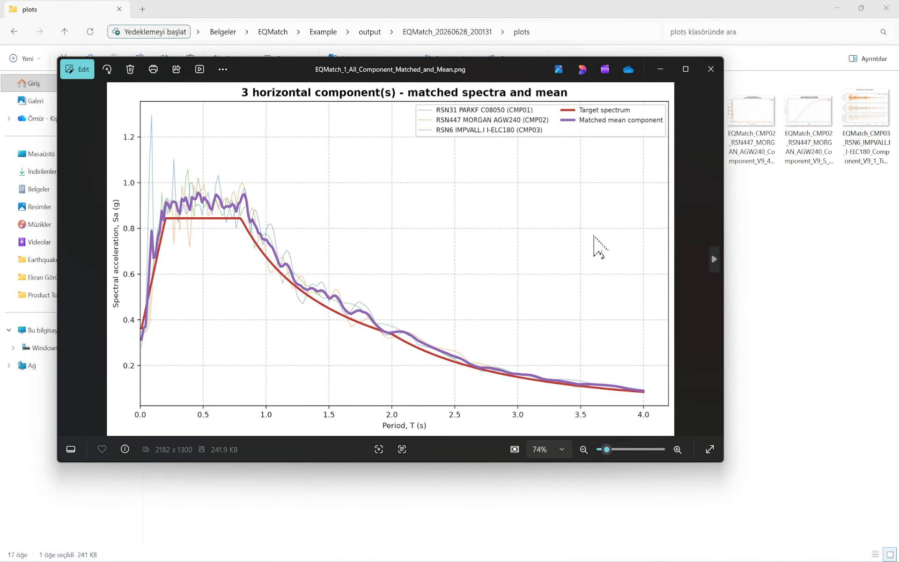
pyautogui.press('Right')
pyautogui.press('Right')
pyautogui.press('Right')
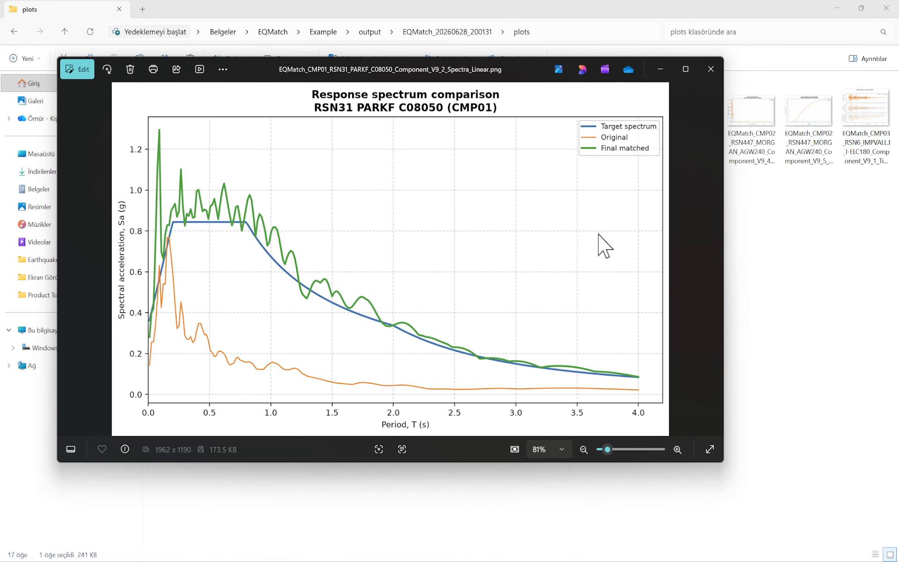
pyautogui.press('Right')
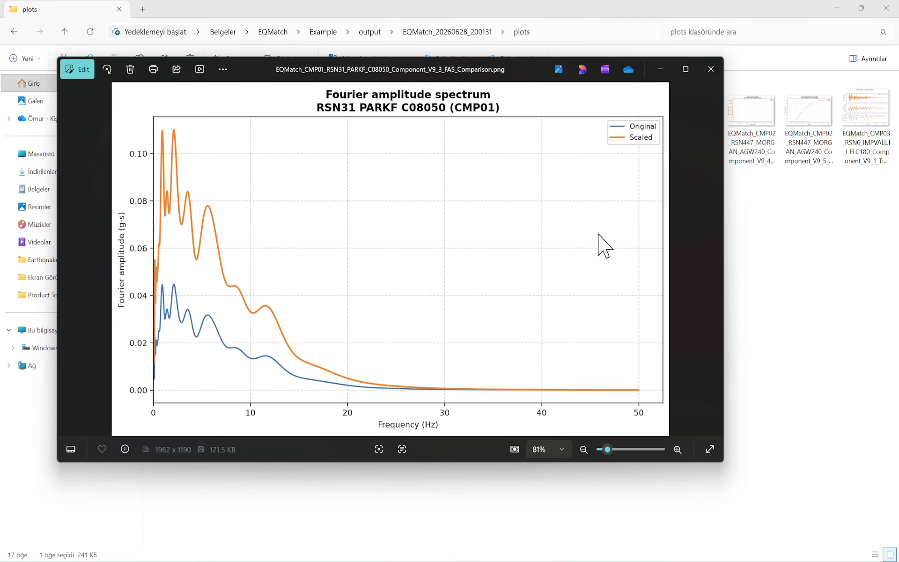
pyautogui.press('Right')
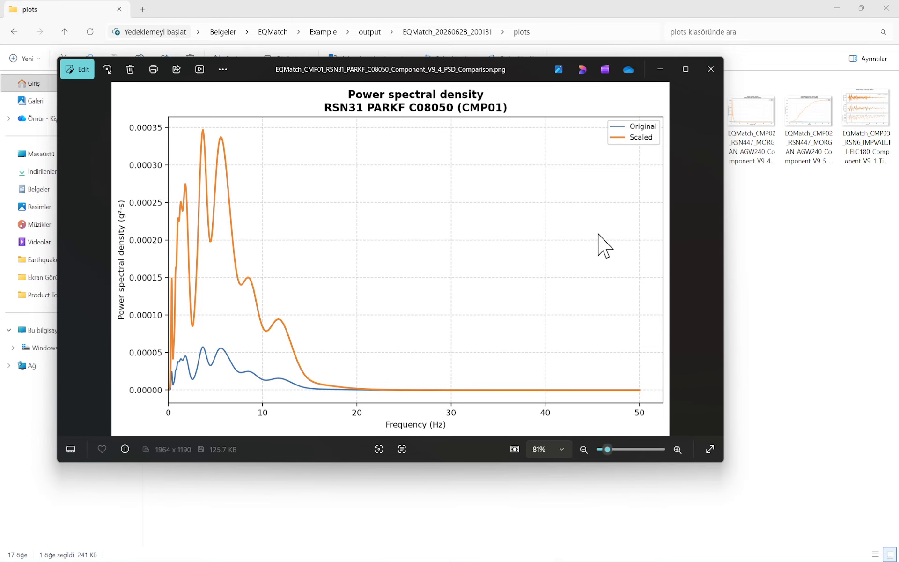
pyautogui.press('Right')
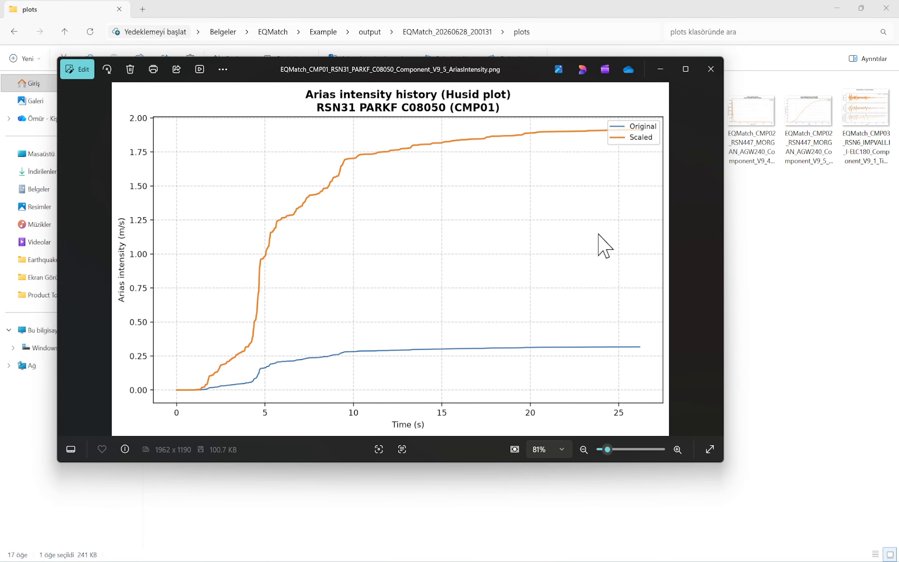
pyautogui.press('Right')
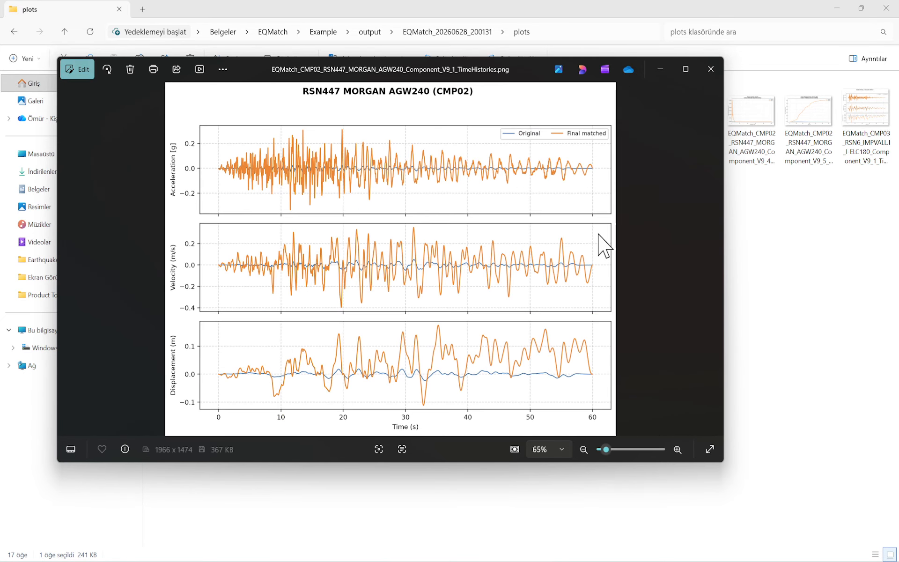
pyautogui.click(711, 69)
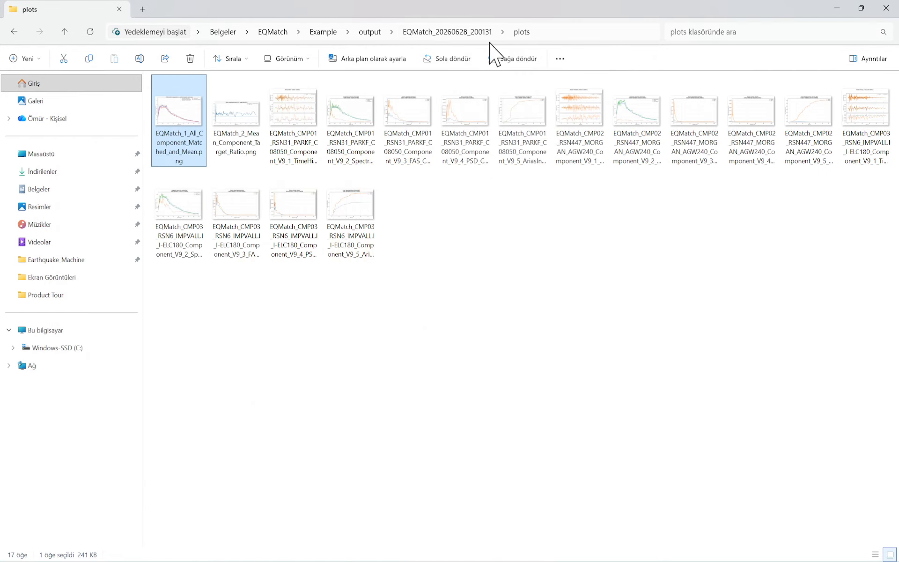
pyautogui.click(471, 33)
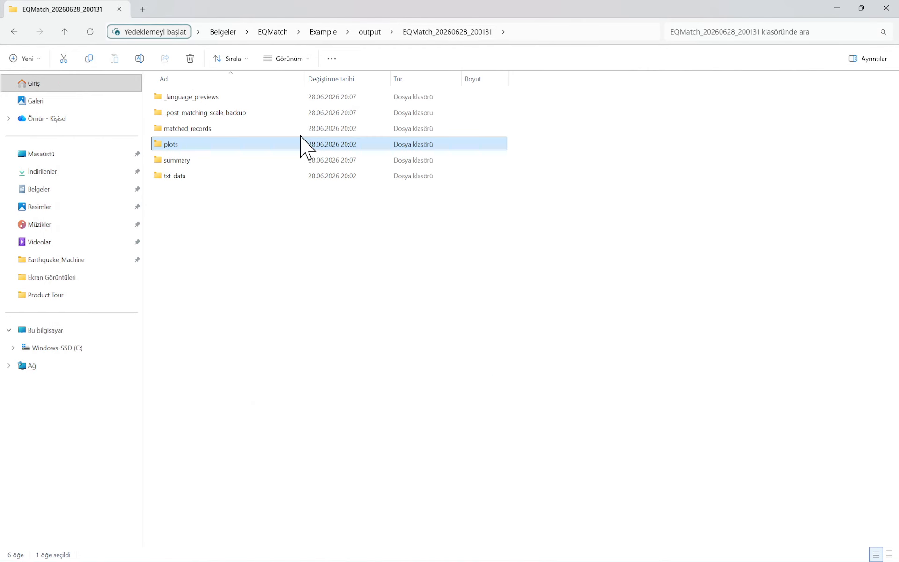
pyautogui.click(886, 8)
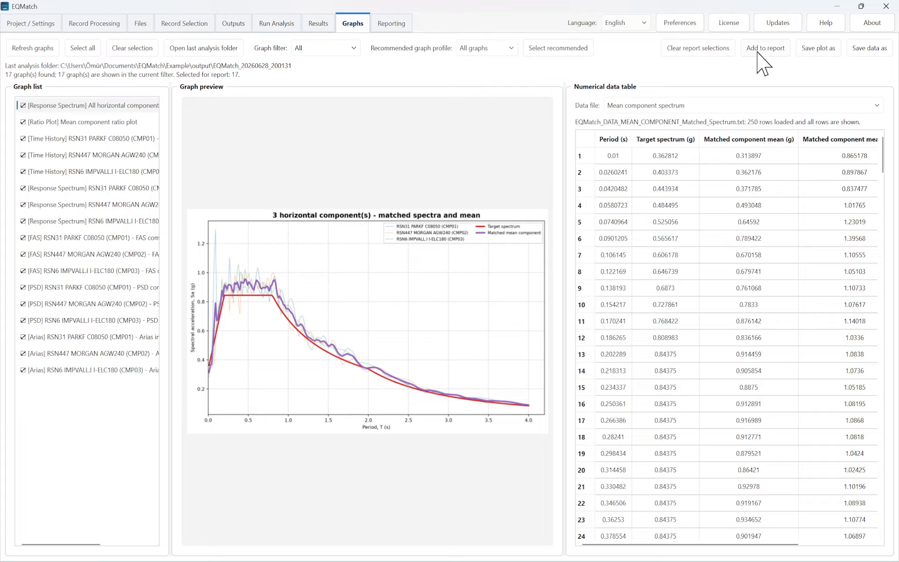
# Add the selected graphs to the report and save the full report as the Word document EQMatch_Report.docx in the EQMatch_20260628_200131 folder
pyautogui.click(763, 66)
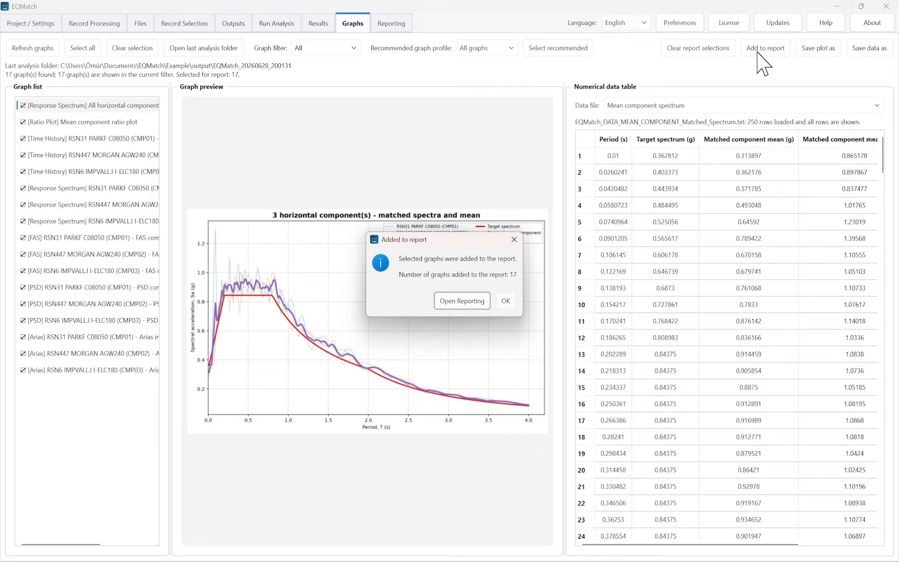
pyautogui.click(461, 302)
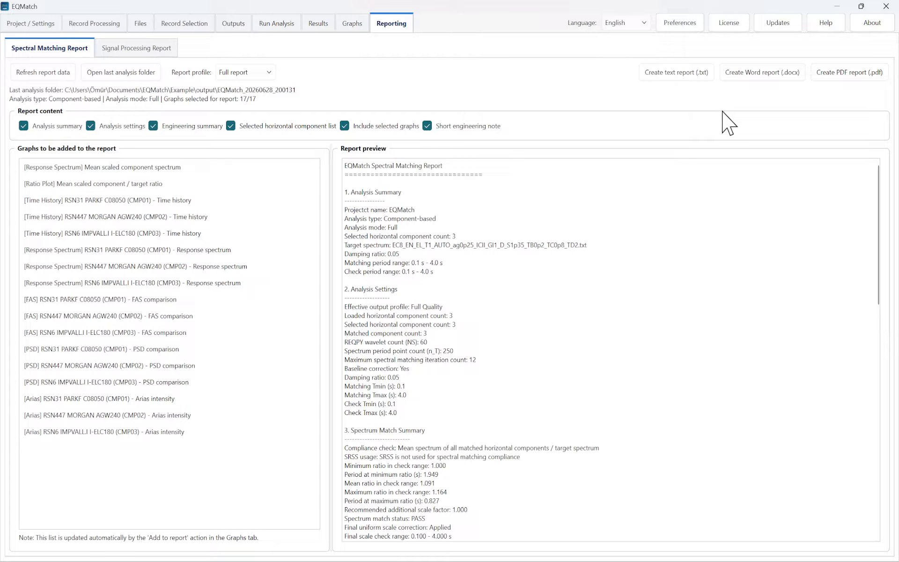
pyautogui.click(763, 74)
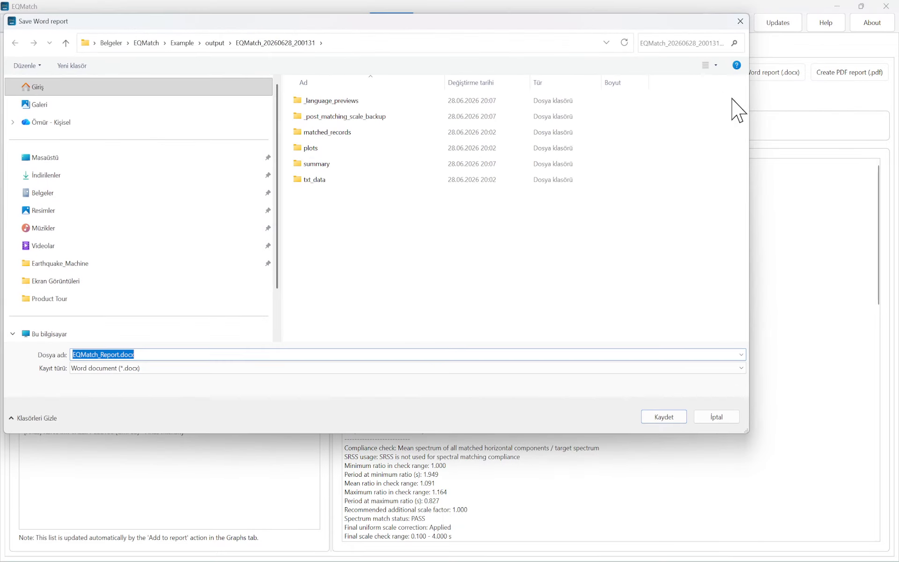
pyautogui.click(657, 418)
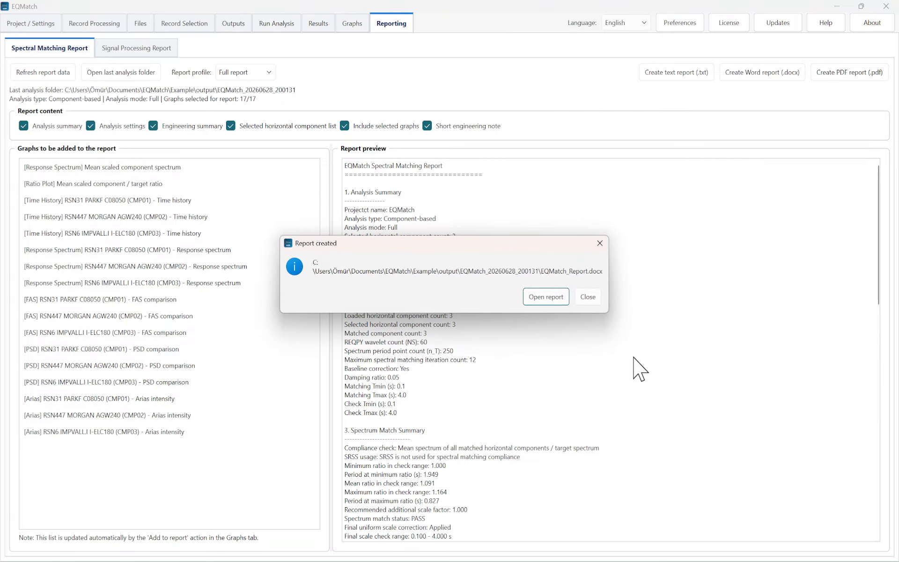
# Open the created Word report and examine its title and the project name, component count and matching period range in the Analysis Summary
pyautogui.click(546, 297)
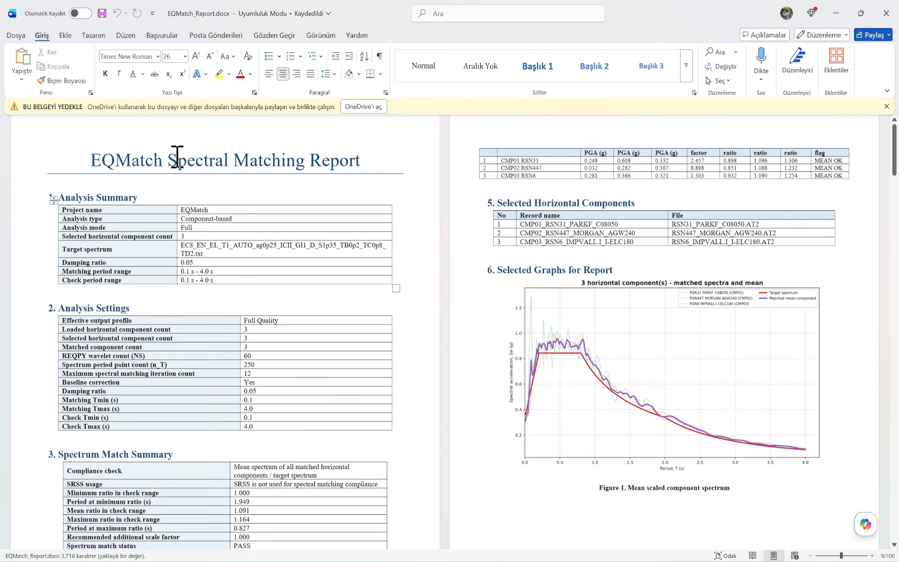
pyautogui.moveTo(177, 157); pyautogui.dragTo(361, 171)
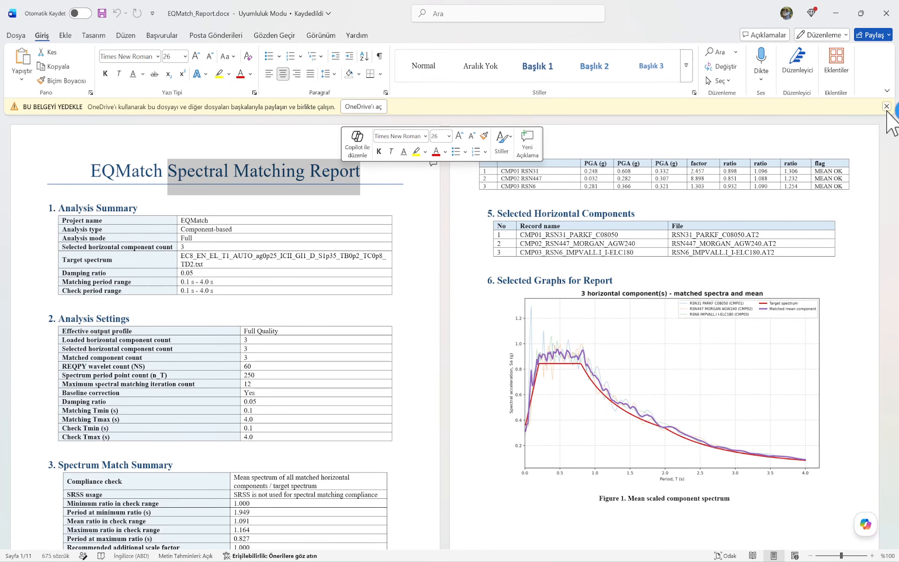
pyautogui.click(887, 106)
pyautogui.click(280, 226)
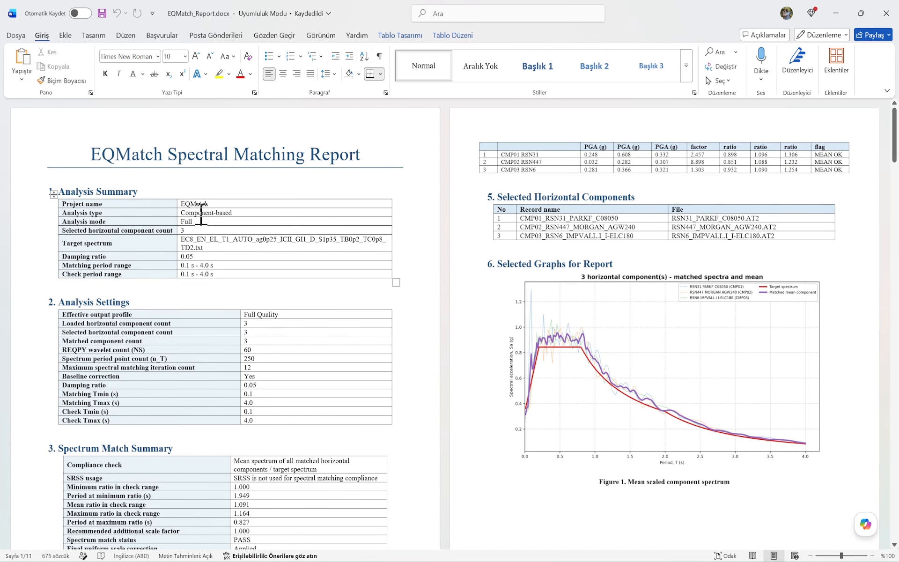
pyautogui.moveTo(225, 205); pyautogui.dragTo(200, 205)
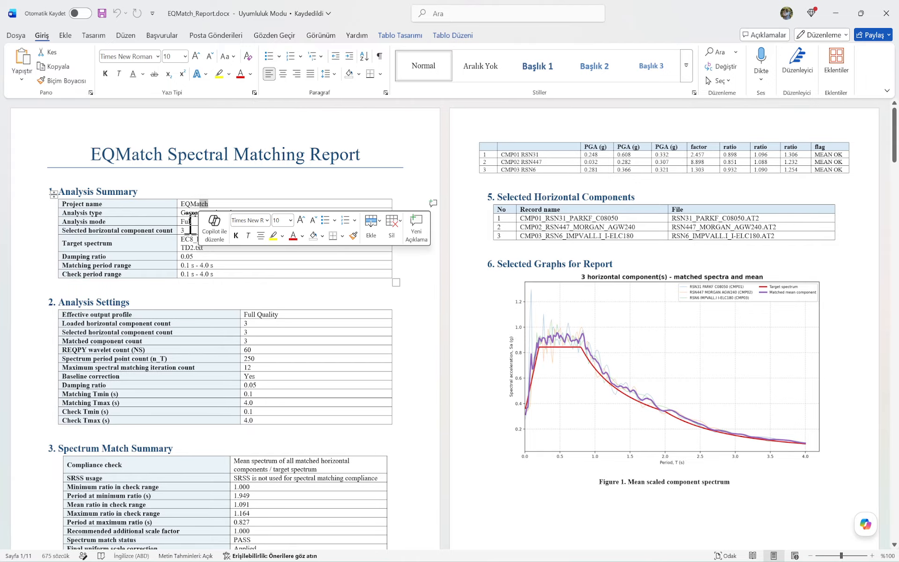
pyautogui.click(191, 224)
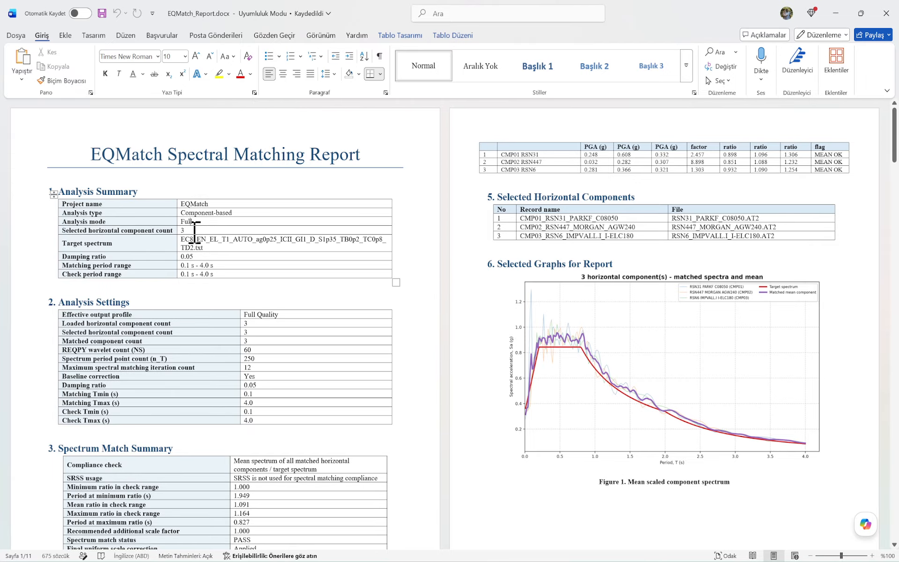
pyautogui.moveTo(191, 232); pyautogui.dragTo(174, 232)
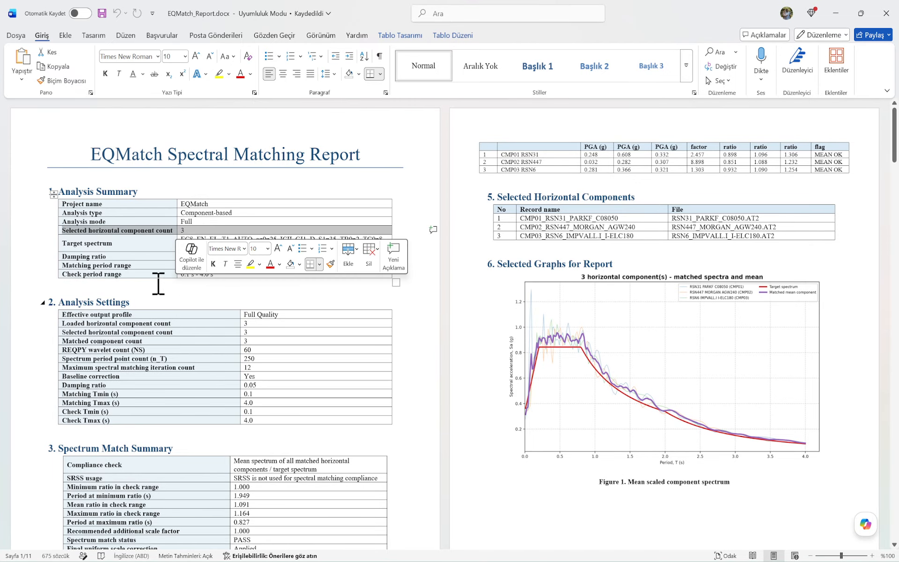
pyautogui.click(131, 281)
pyautogui.moveTo(220, 265); pyautogui.dragTo(177, 265)
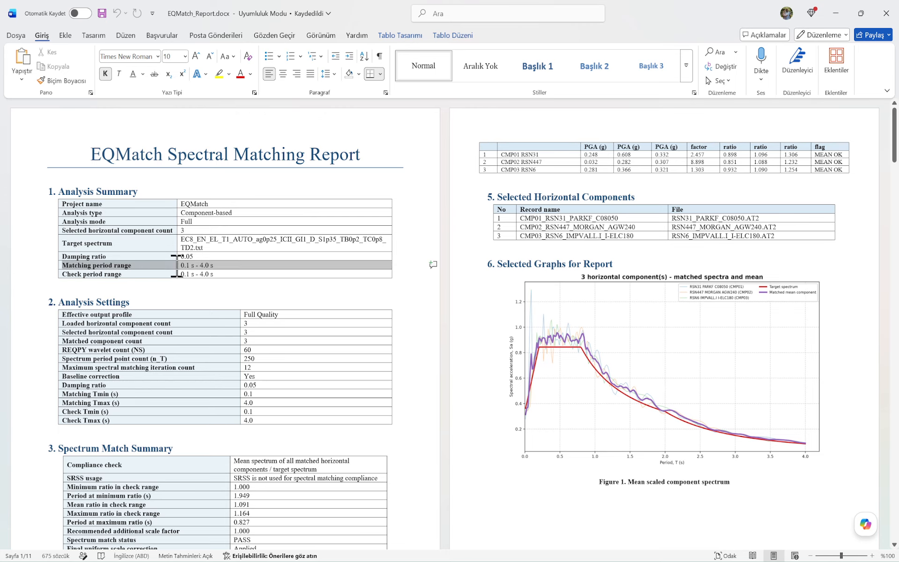
# Review the report's Analysis Settings table, highlighting the REQPY wavelet count, and look through the spectrum match summary and all figures to the last page
pyautogui.scroll(-5, 281, 295)
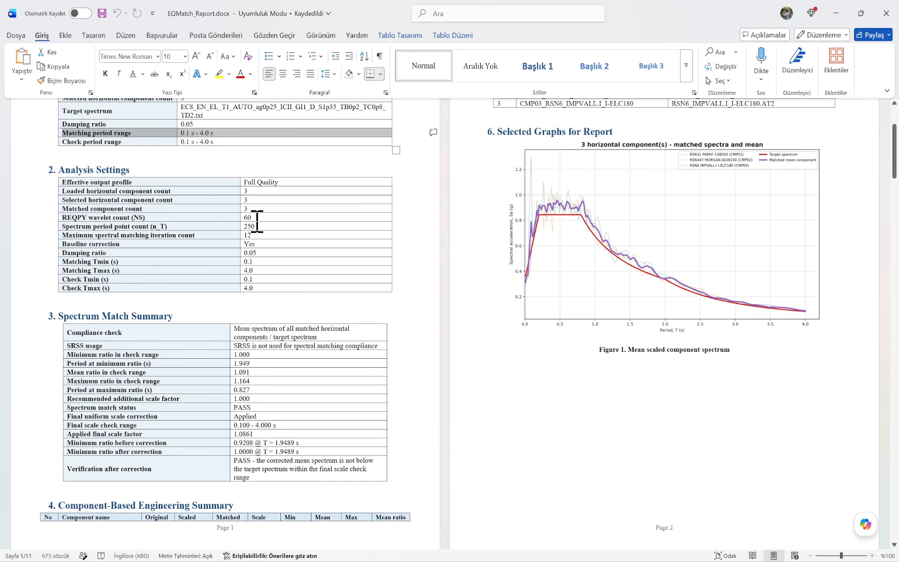
pyautogui.moveTo(255, 219); pyautogui.dragTo(245, 220)
pyautogui.click(240, 236)
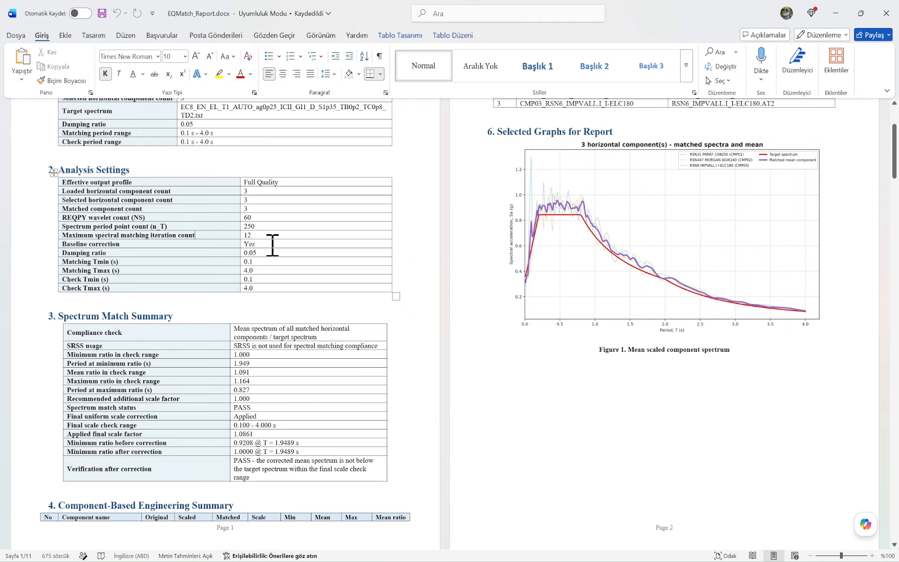
pyautogui.scroll(-10, 281, 322)
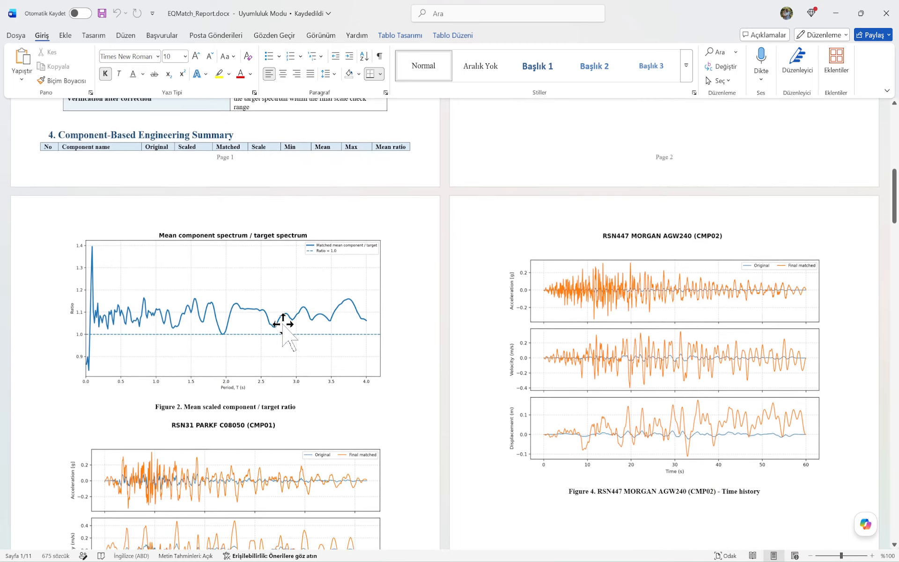
pyautogui.scroll(-20, 283, 324)
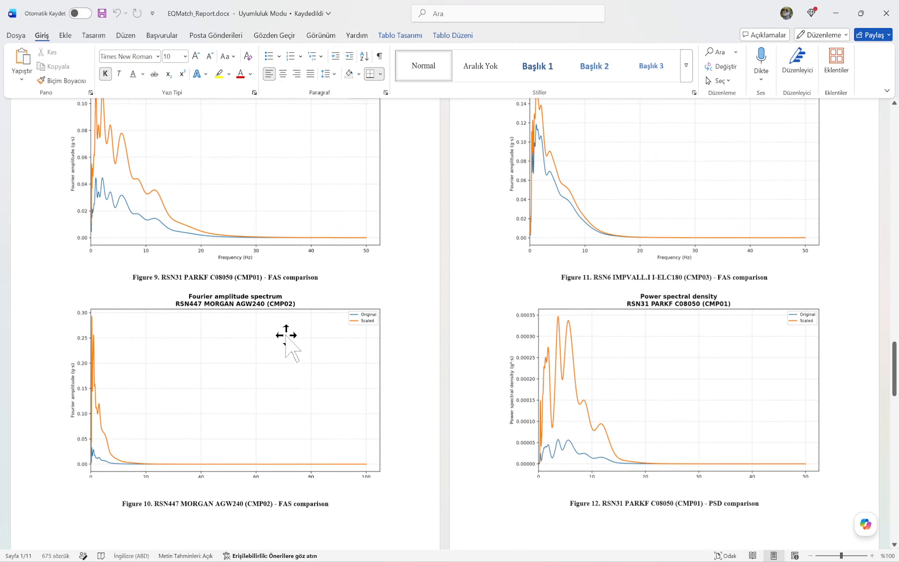
pyautogui.scroll(-20, 286, 345)
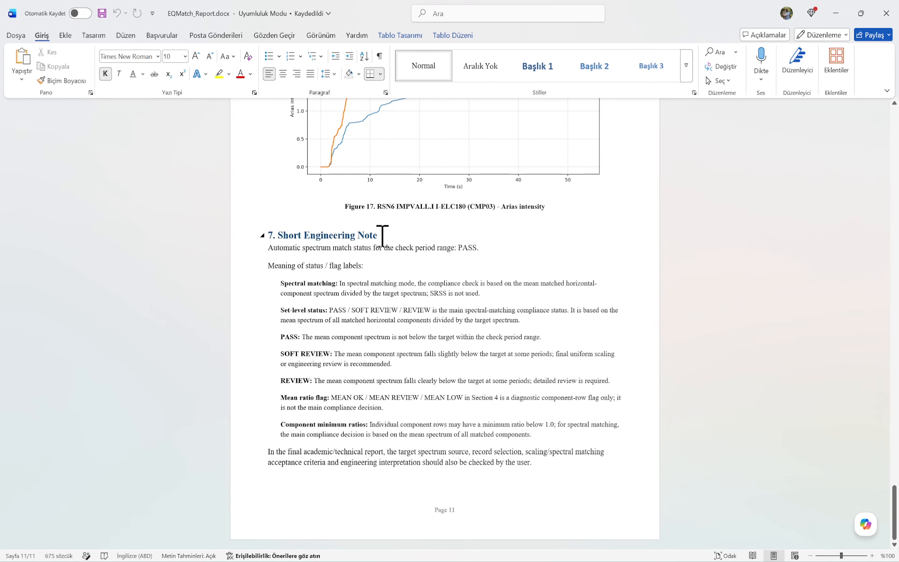
# Examine the report's Short Engineering Note, look back over the Arias and PSD figures, and switch back to EQMatch
pyautogui.moveTo(381, 234); pyautogui.dragTo(287, 233)
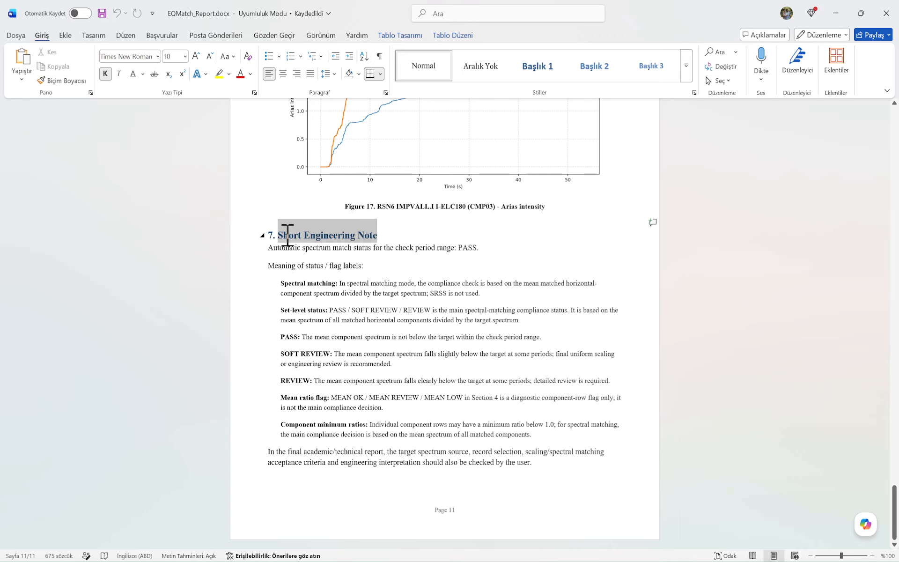
pyautogui.click(396, 233)
pyautogui.scroll(3, 396, 233)
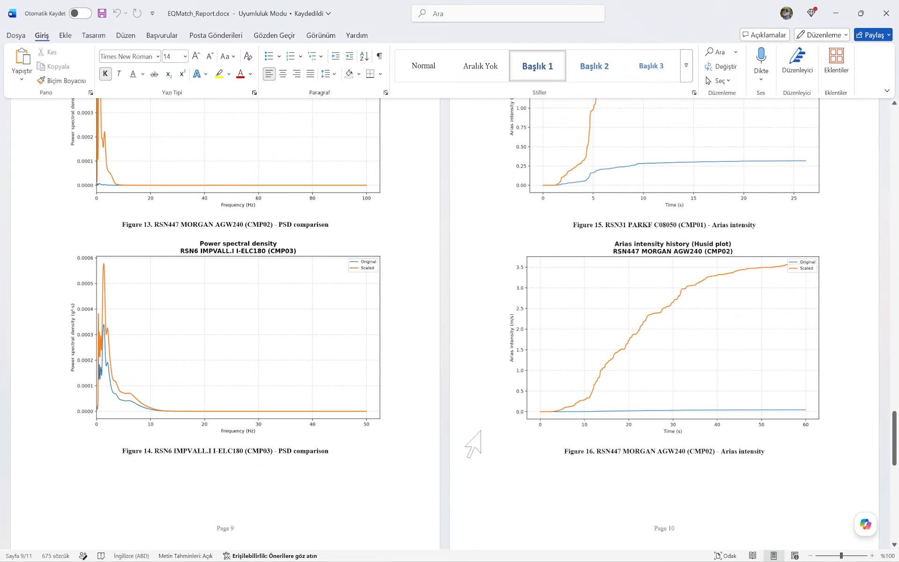
pyautogui.scroll(8, 447, 416)
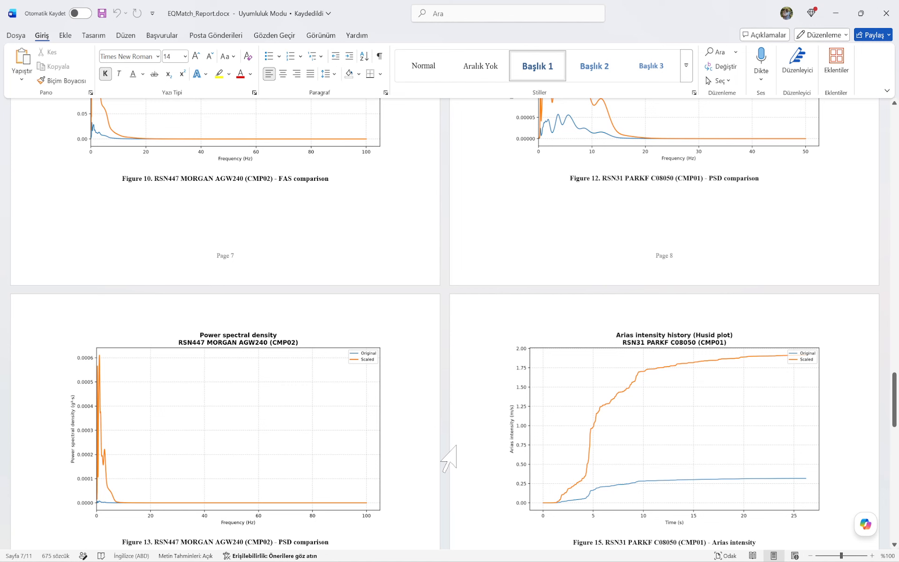
pyautogui.hotkey('alt', 'Tab')
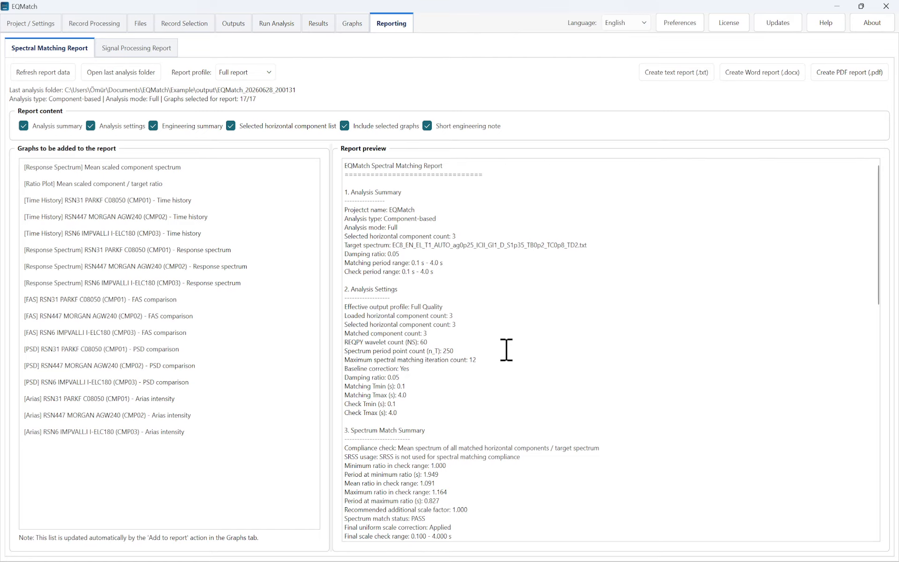
# Review the loaded records and target spectrum, the record selection, the analysis run summary and logs, and the spectrum match results
pyautogui.click(141, 24)
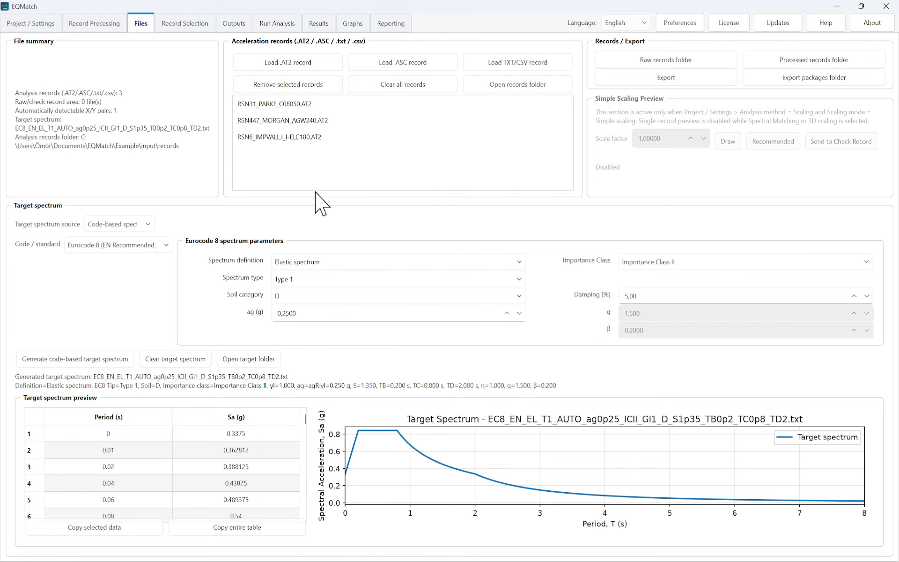
pyautogui.click(194, 28)
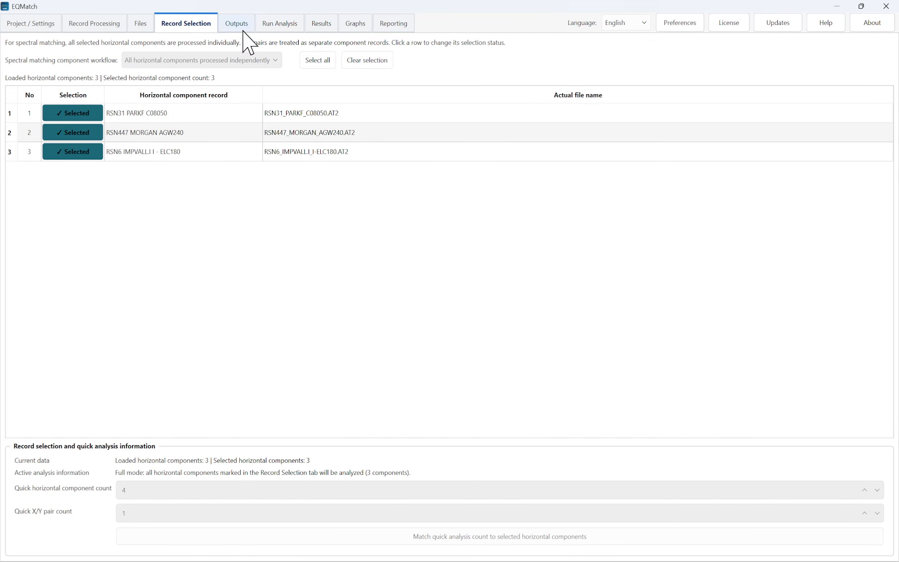
pyautogui.click(279, 29)
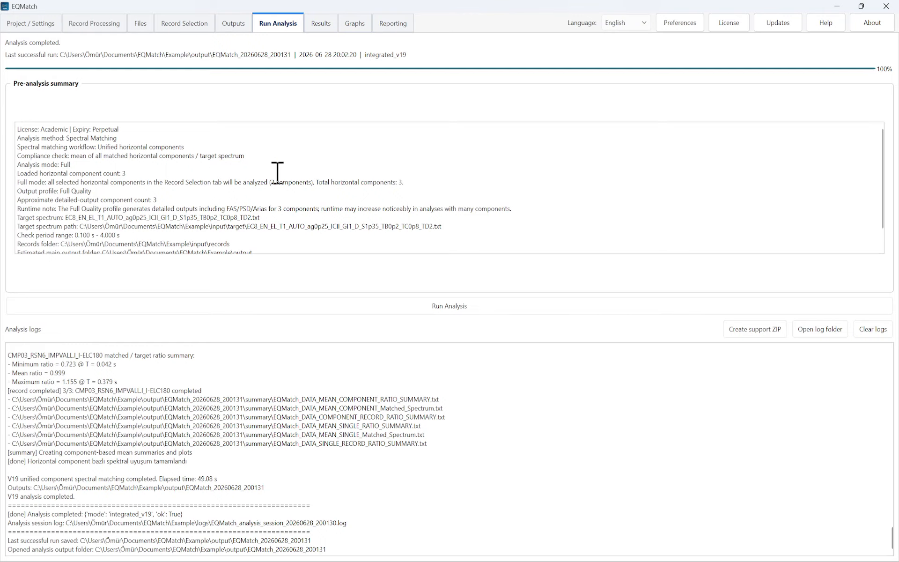
pyautogui.click(320, 25)
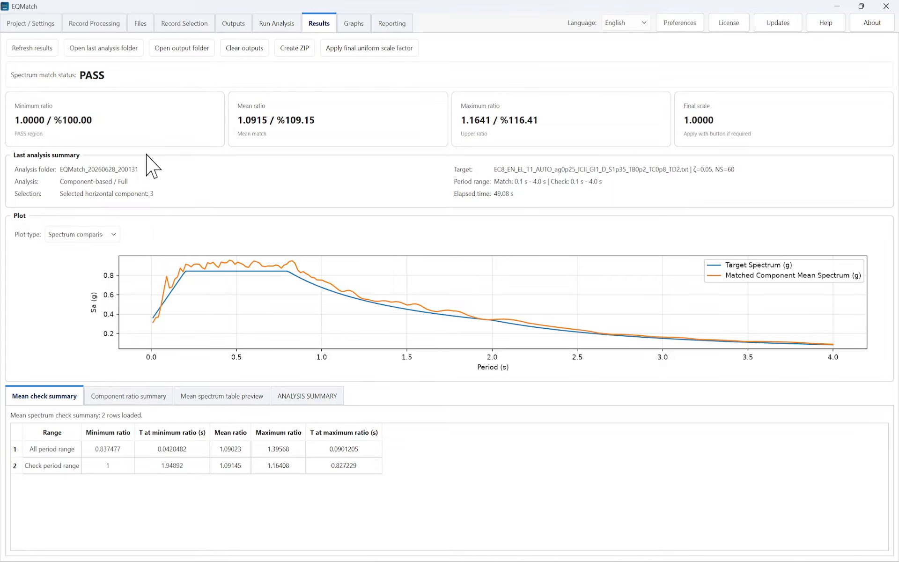
# Review the matched spectra graph and the report preview, and return to the graphs to display the RSN6 IMPVALL.I I-ELC180 time history
pyautogui.click(361, 25)
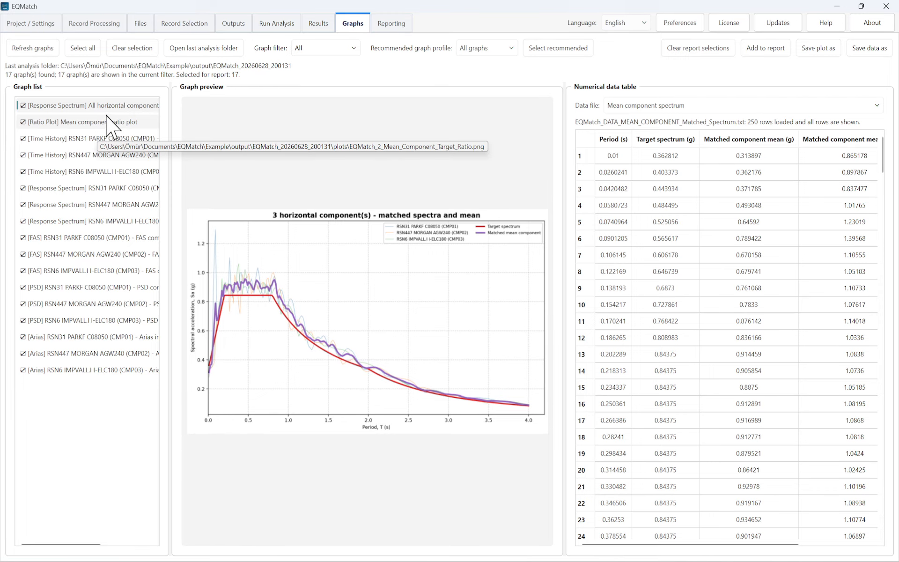
pyautogui.click(391, 26)
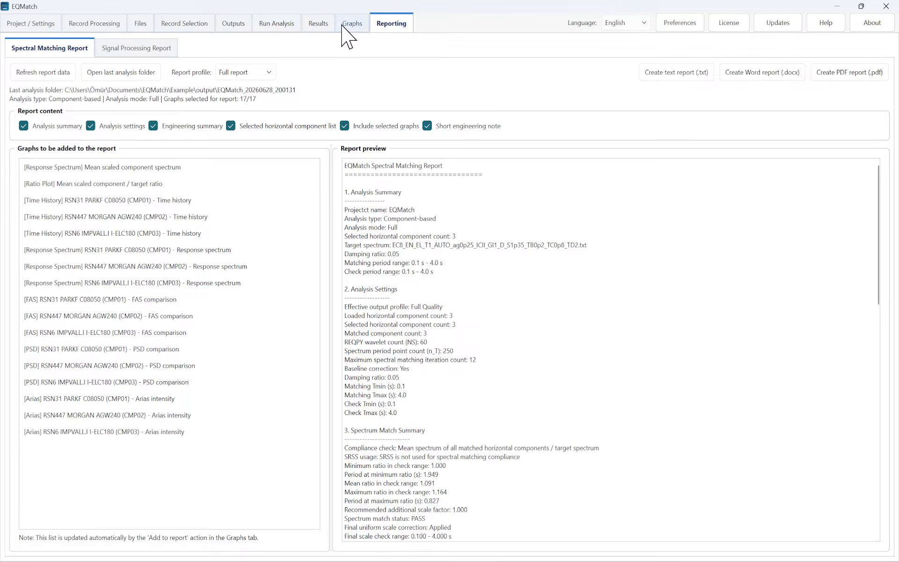
pyautogui.click(361, 27)
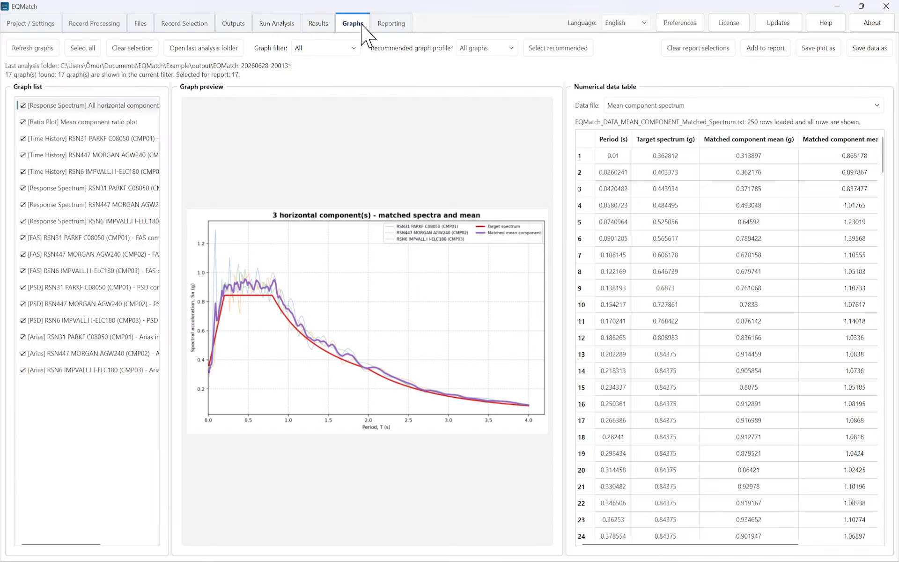
pyautogui.click(96, 166)
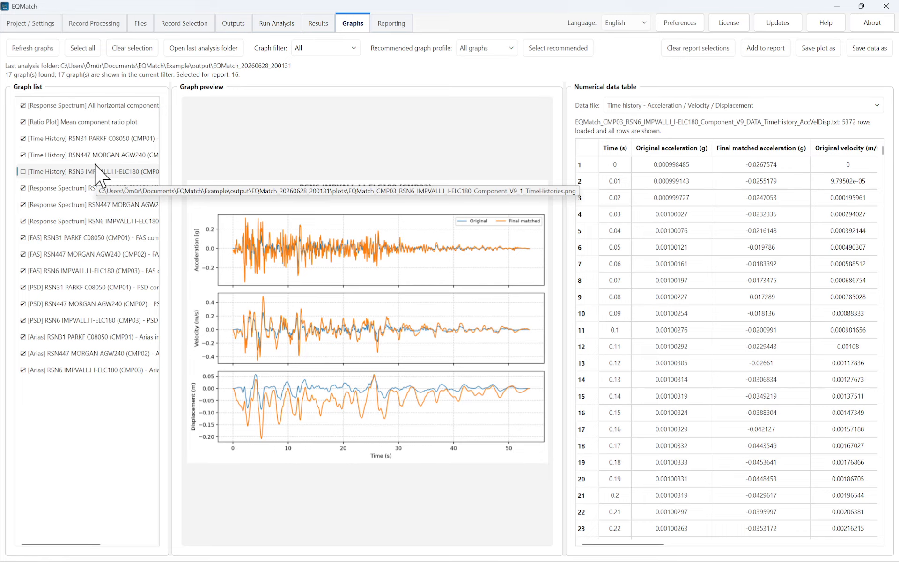